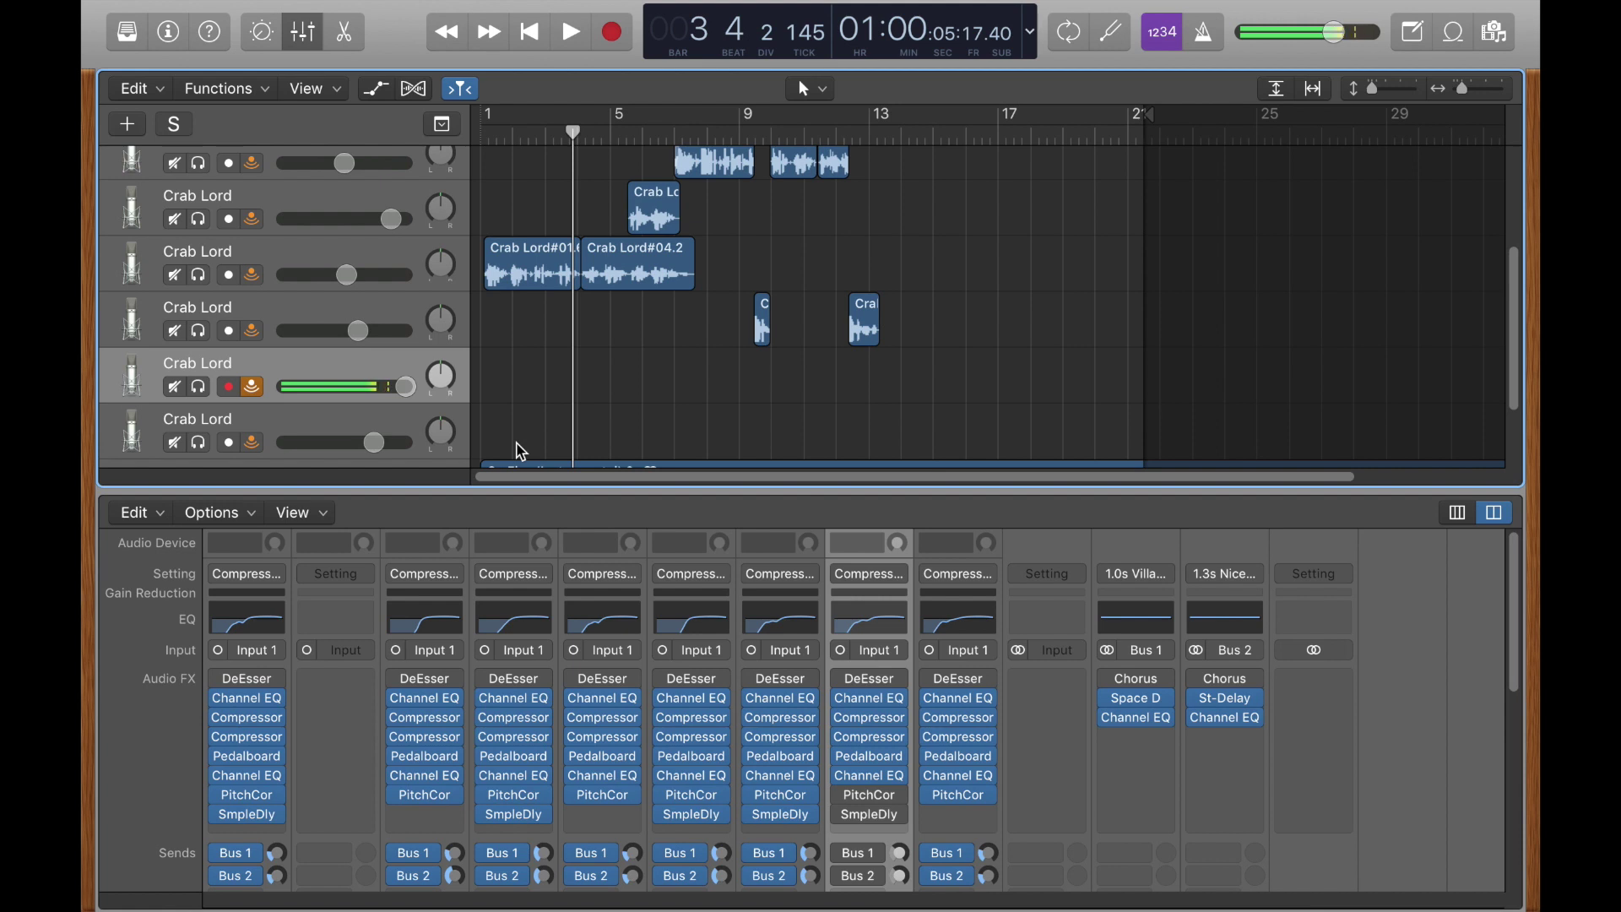
- Inspect the first vocal strip's Sample Delay and its plug-in slot list, leaving everything unchanged
scroll(353, 806, "down", 2)
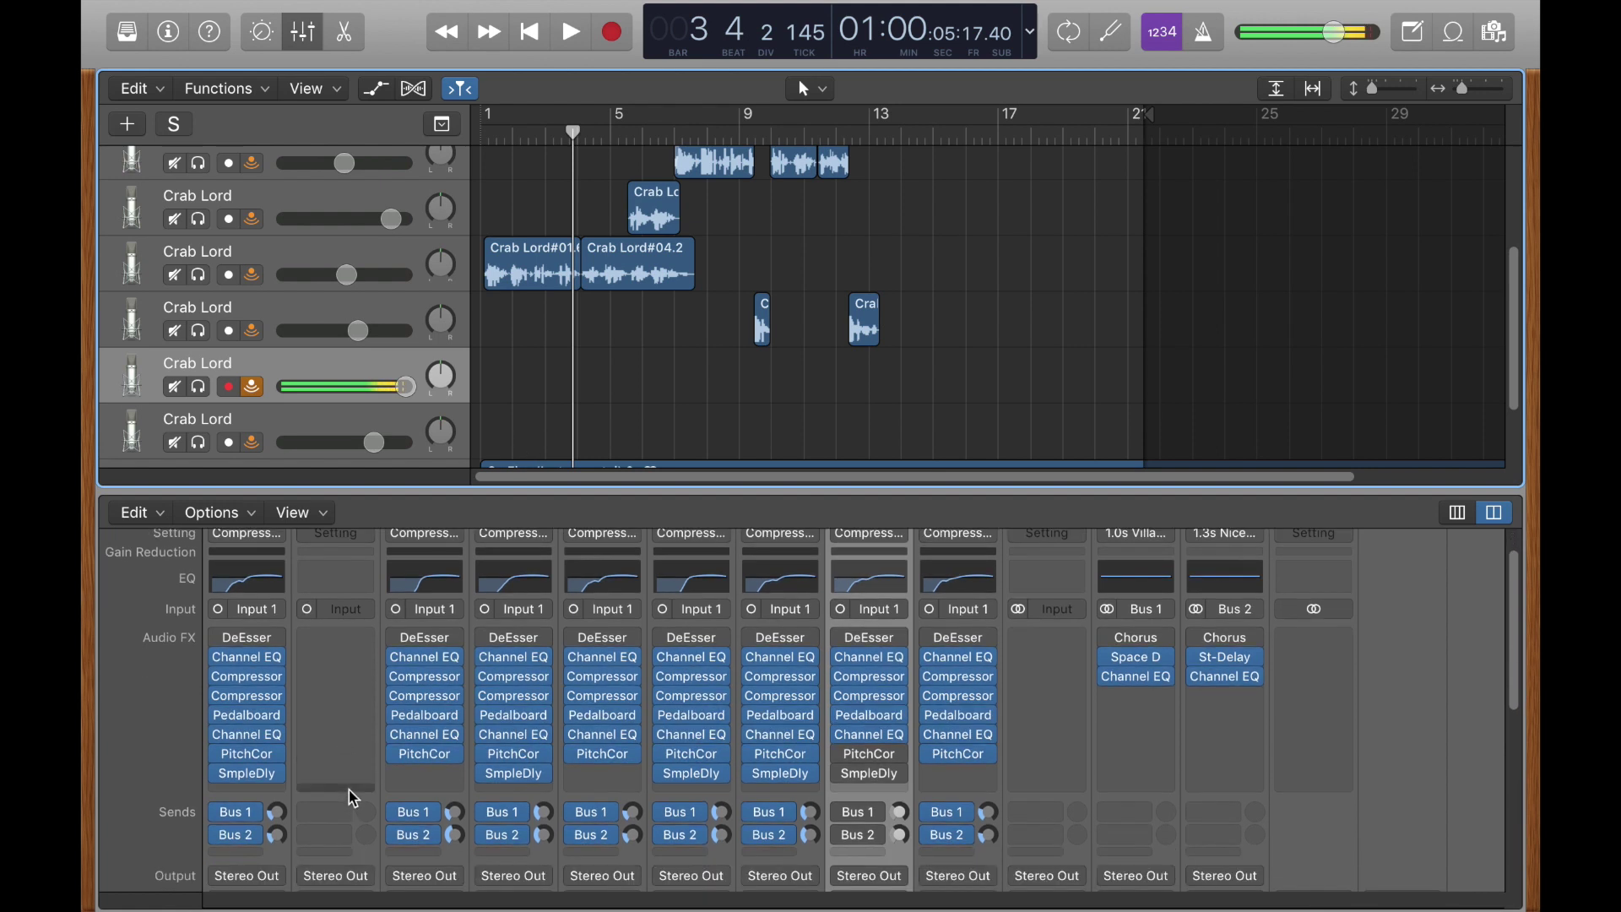
mouse_move(251, 761)
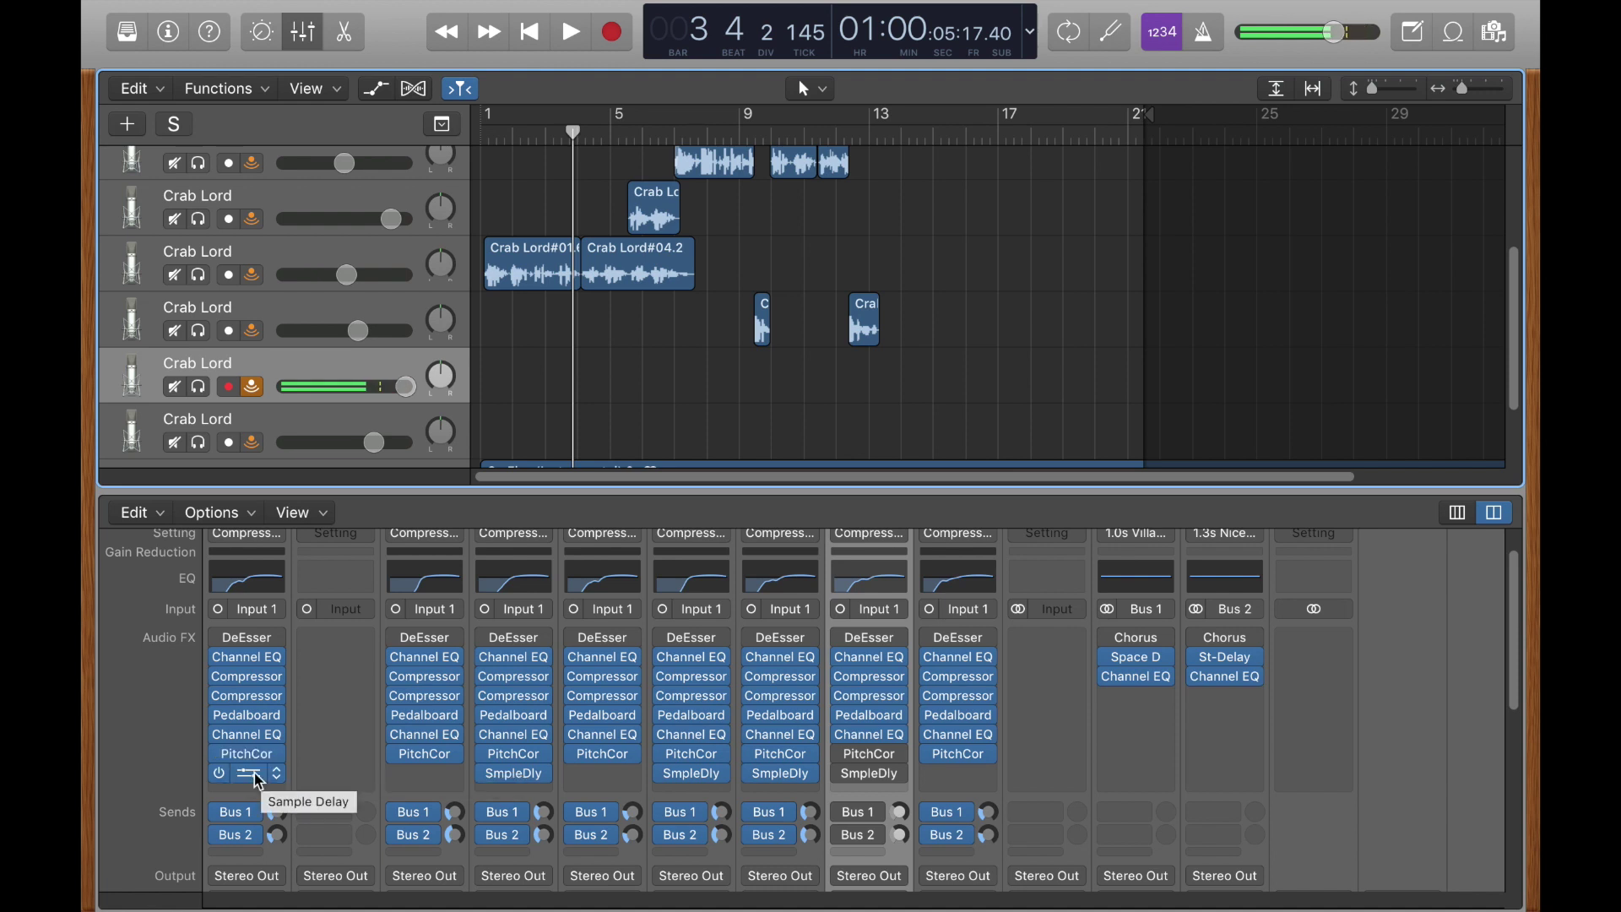
left_click(254, 774)
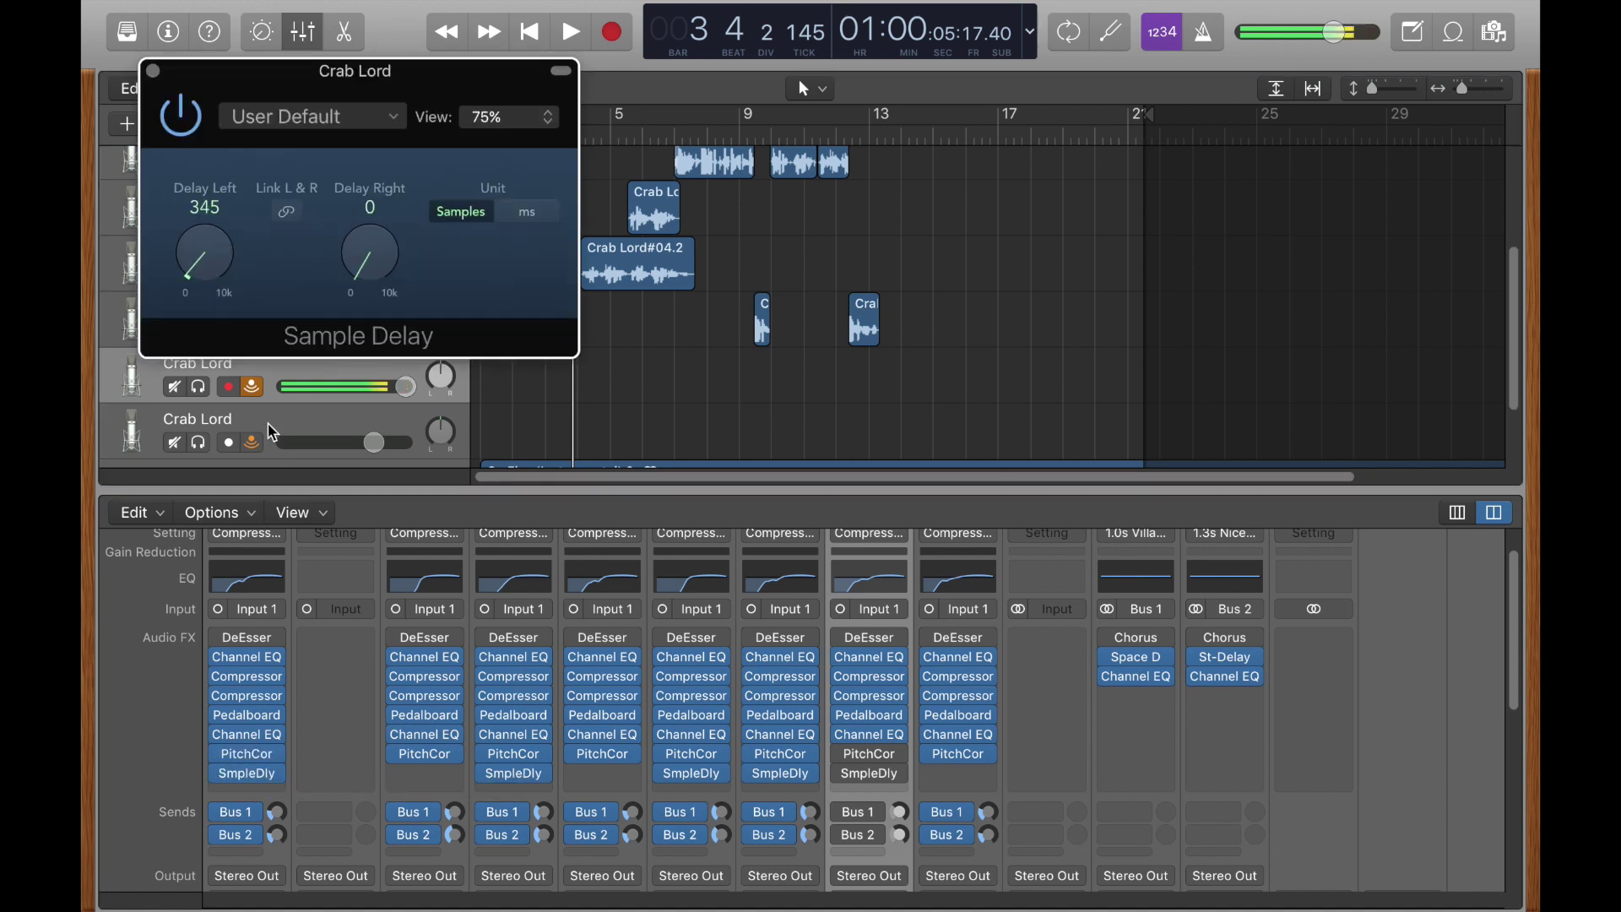
left_click(154, 71)
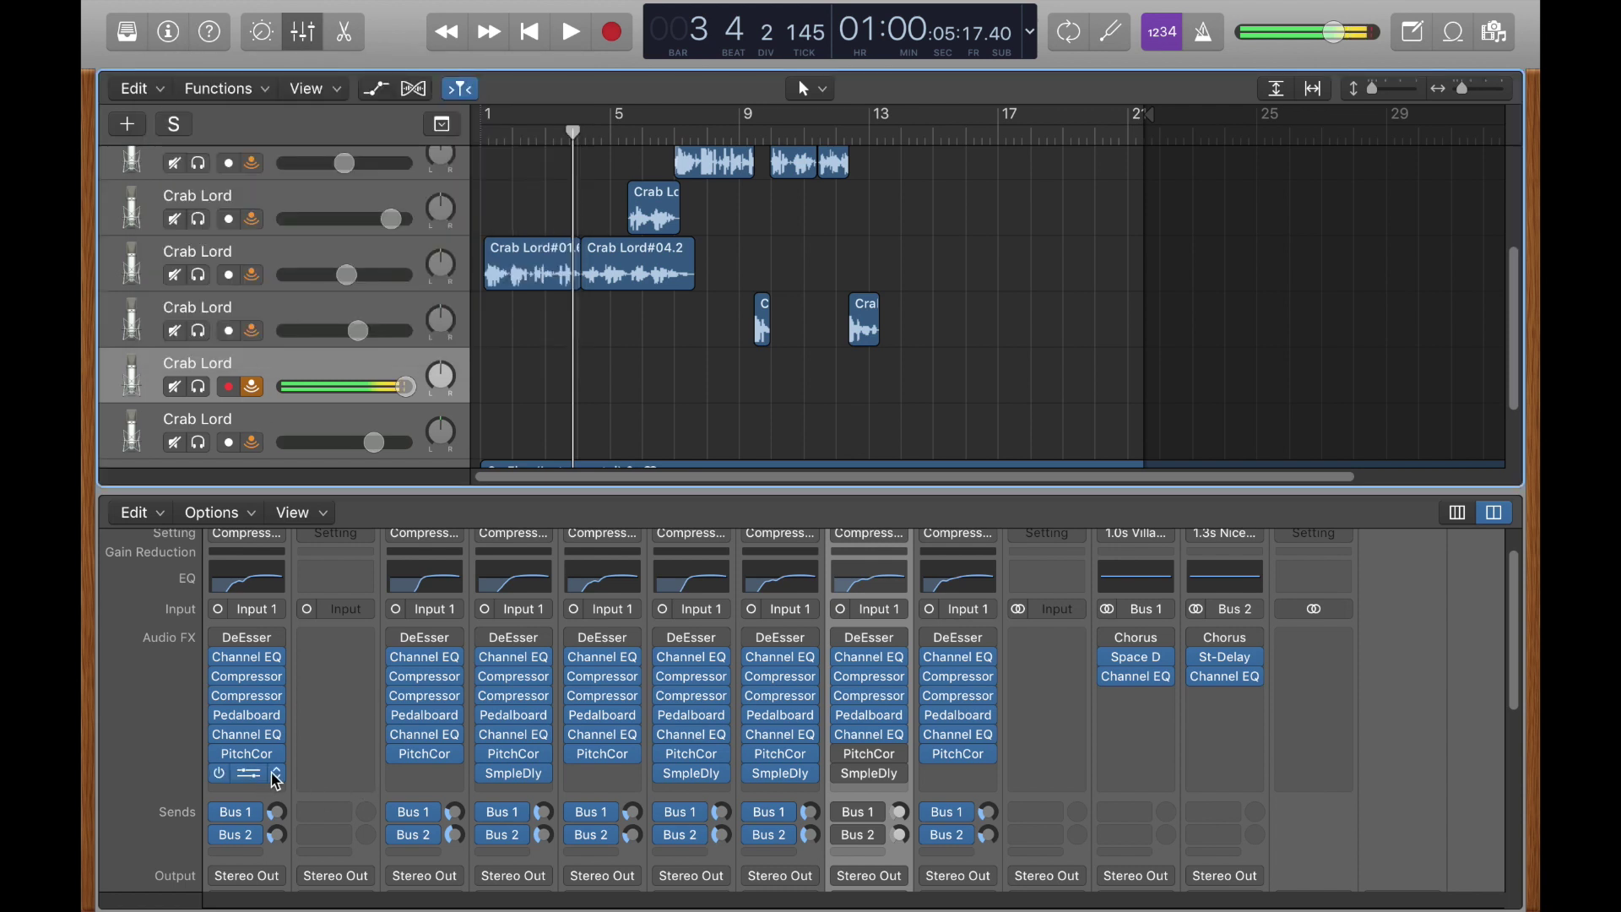
left_click(270, 770)
mouse_move(277, 778)
mouse_move(271, 662)
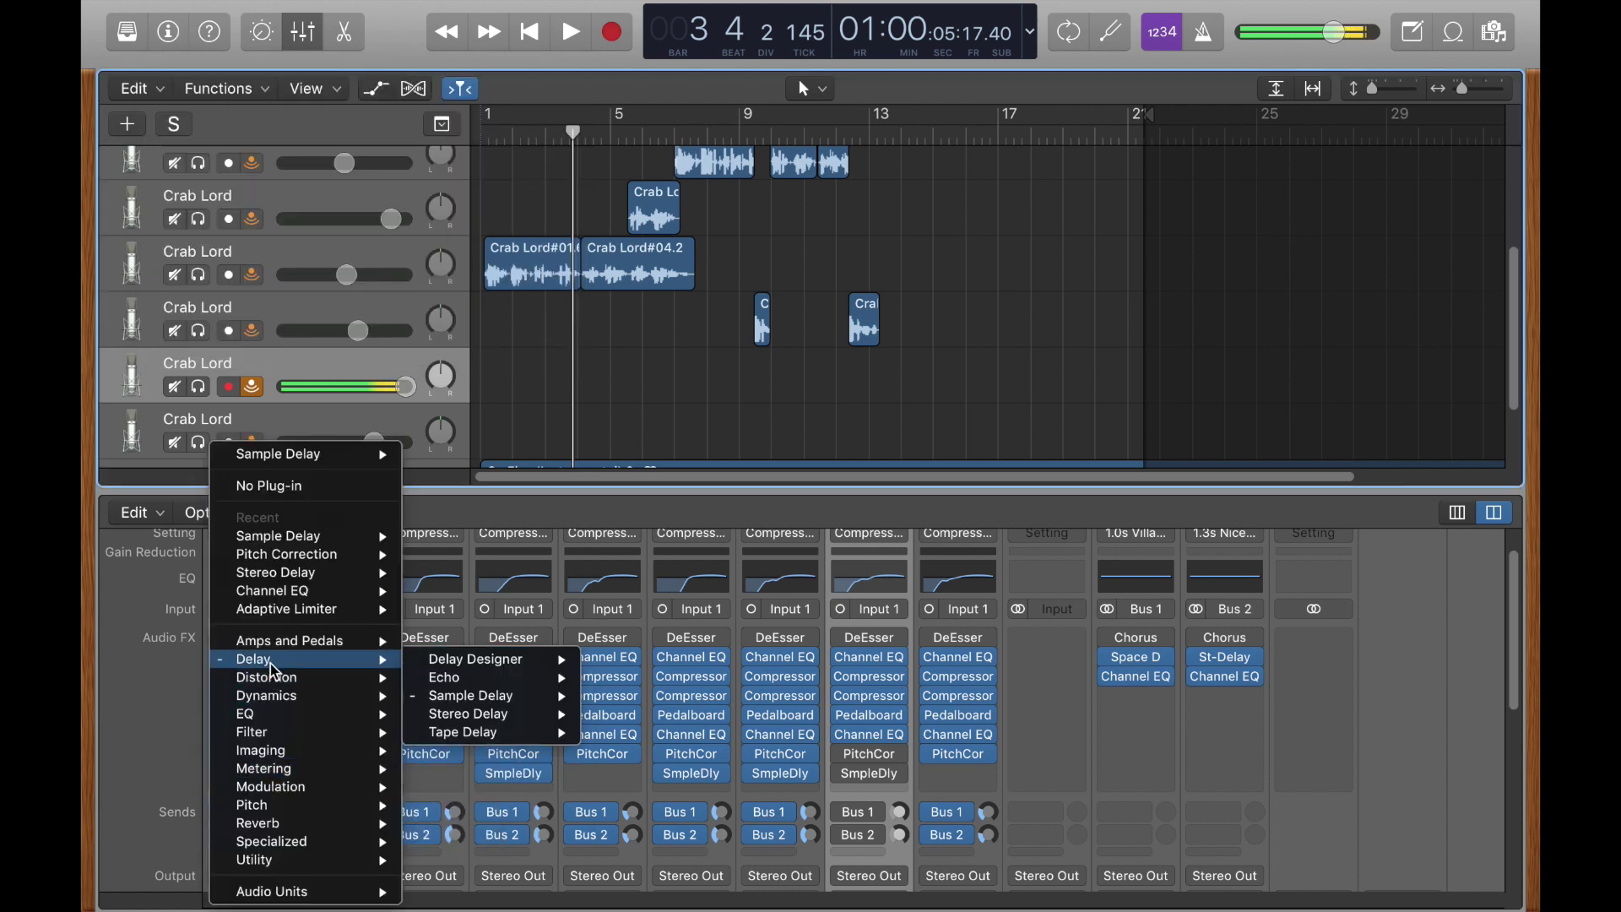
mouse_move(486, 709)
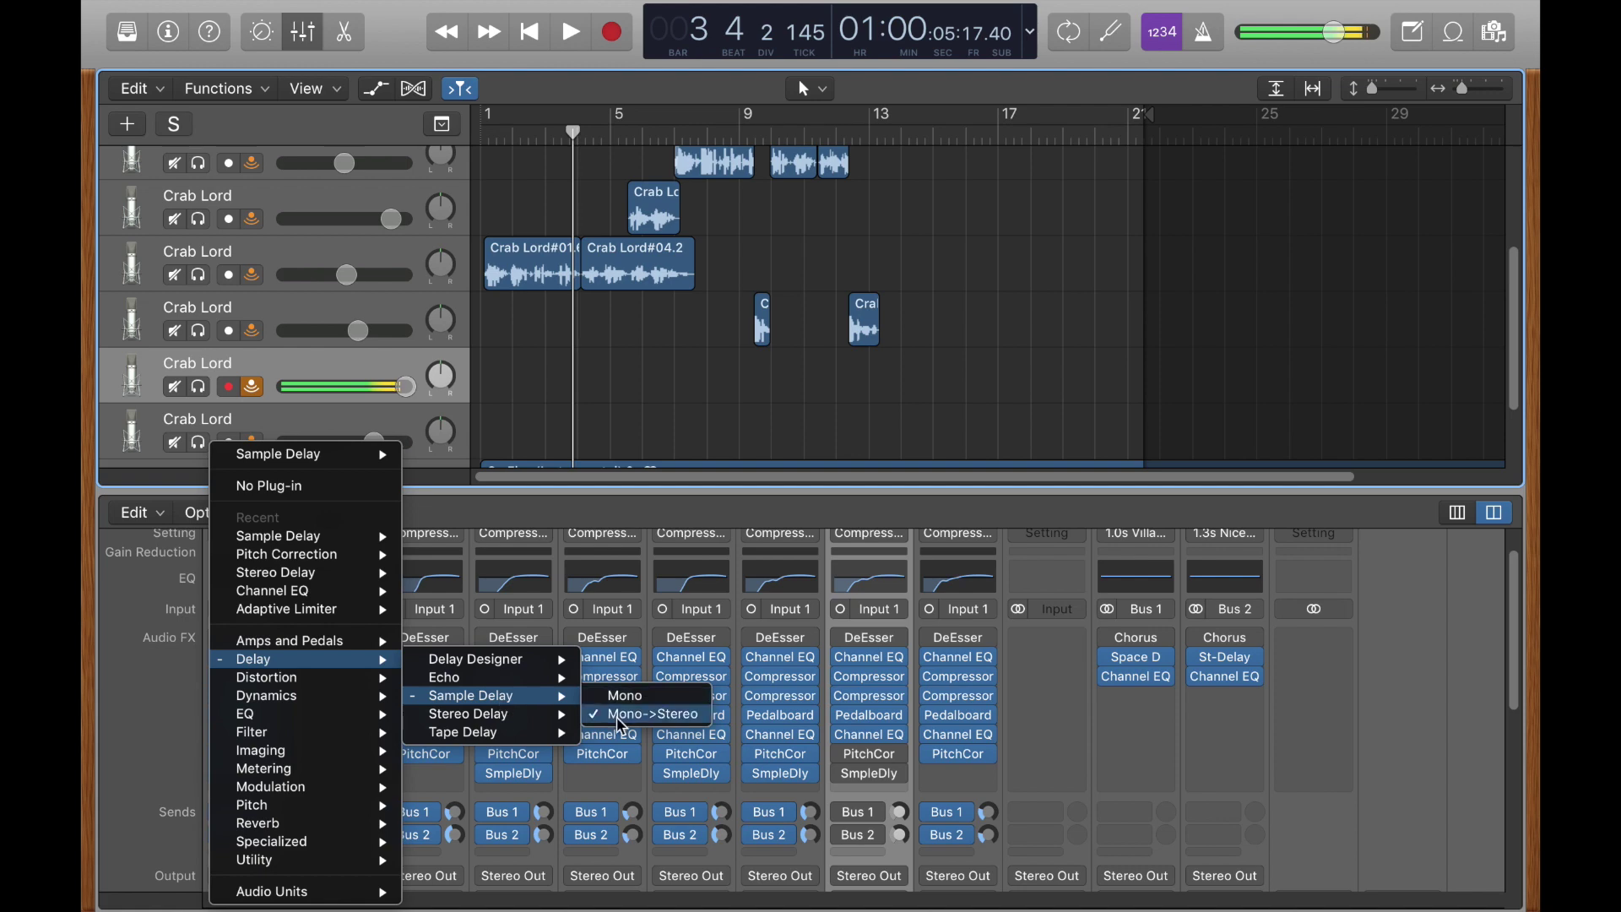
left_click(540, 513)
- Raise the Crab Lord take's Sample Delay left channel from 345 to 764 samples
left_click(242, 776)
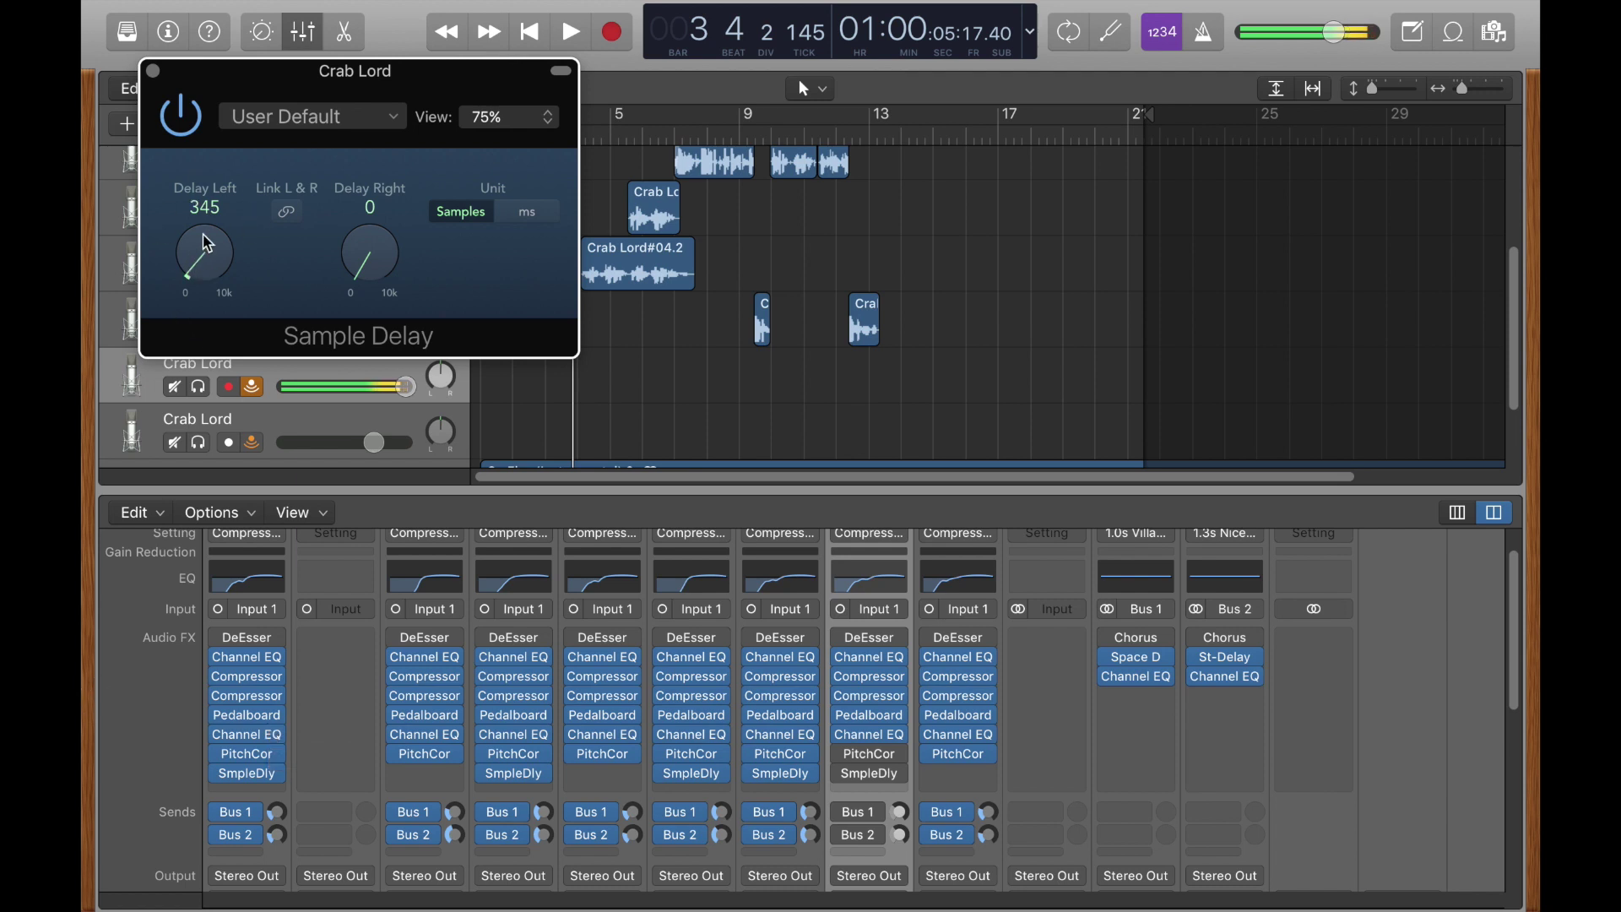
mouse_move(197, 268)
left_mouse_down()
mouse_move(196, 247)
mouse_move(201, 265)
left_mouse_up()
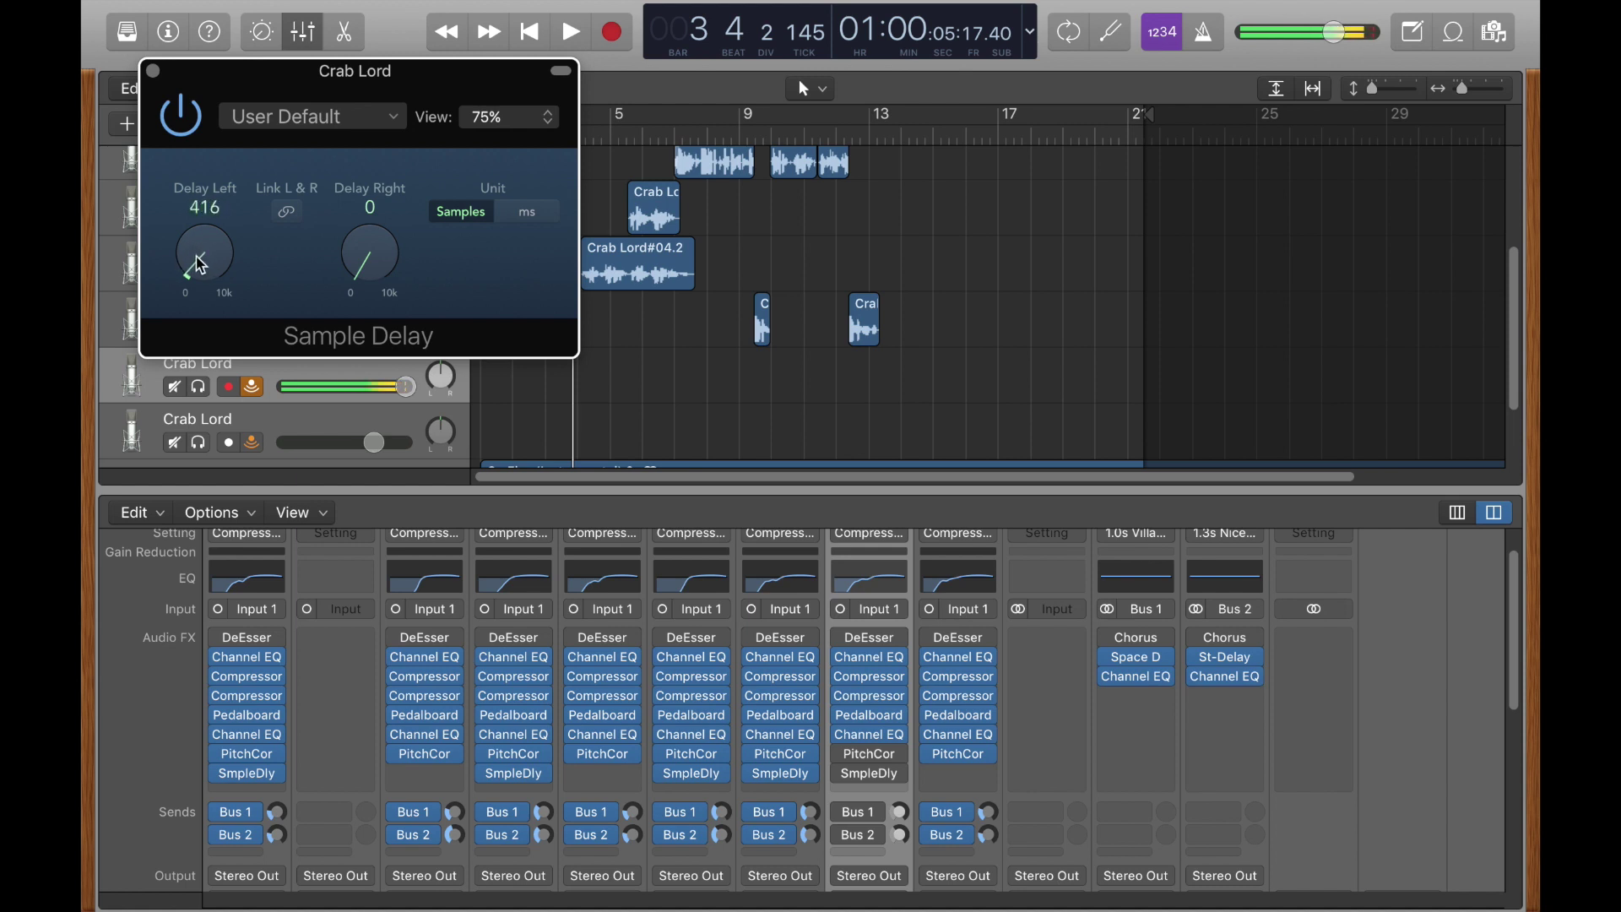
left_click(154, 71)
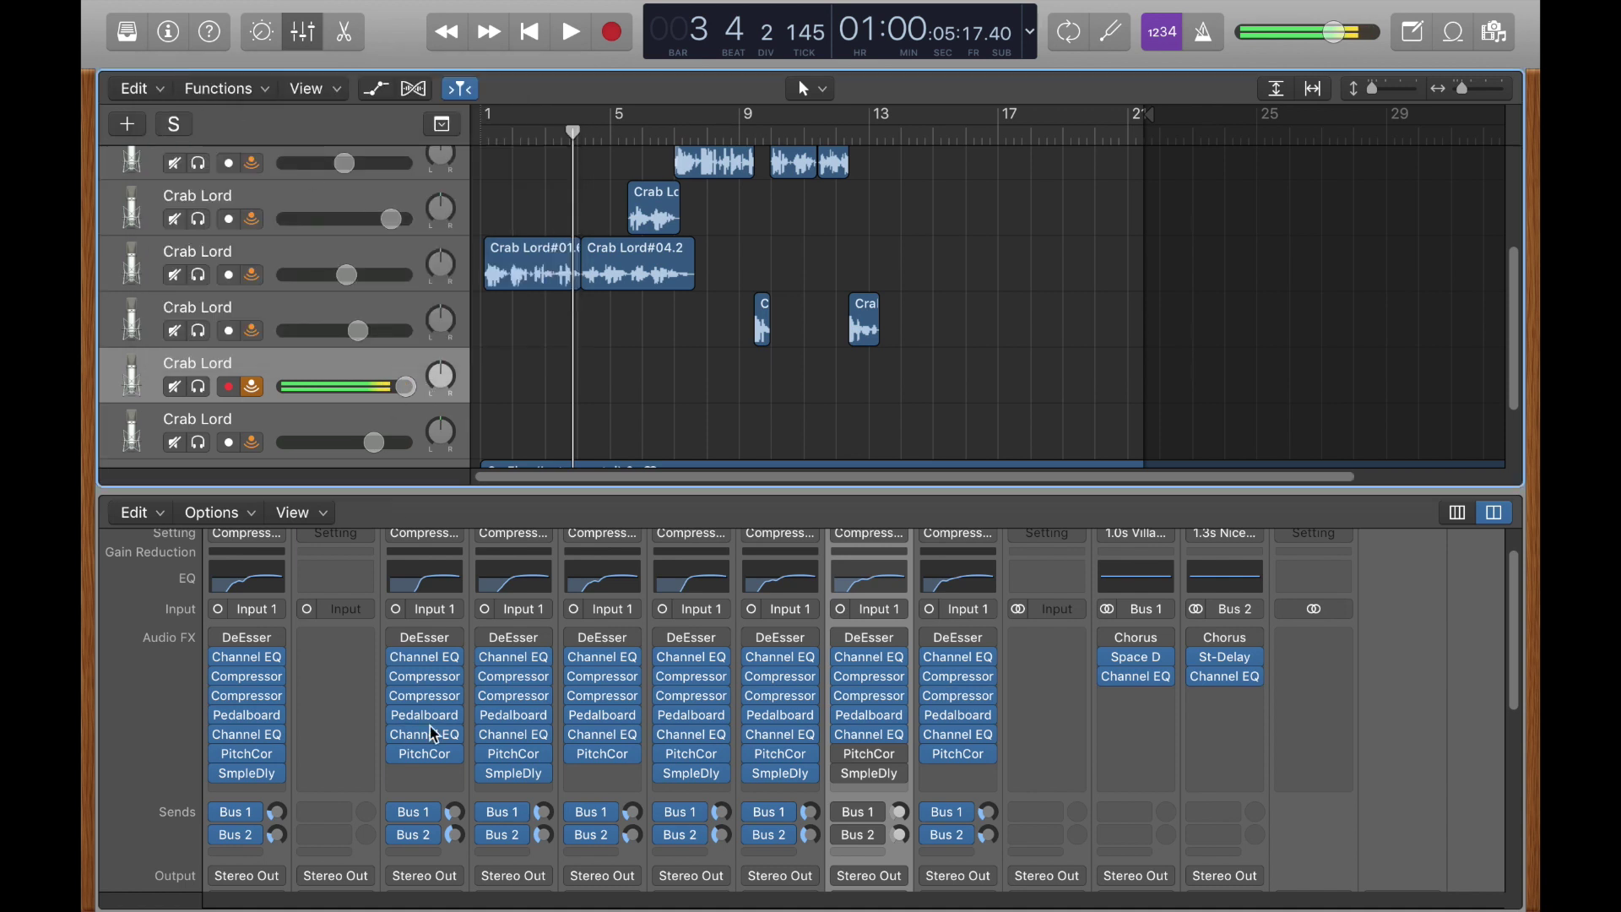
- Check another vocal strip's Sample Delay settings
left_click(777, 774)
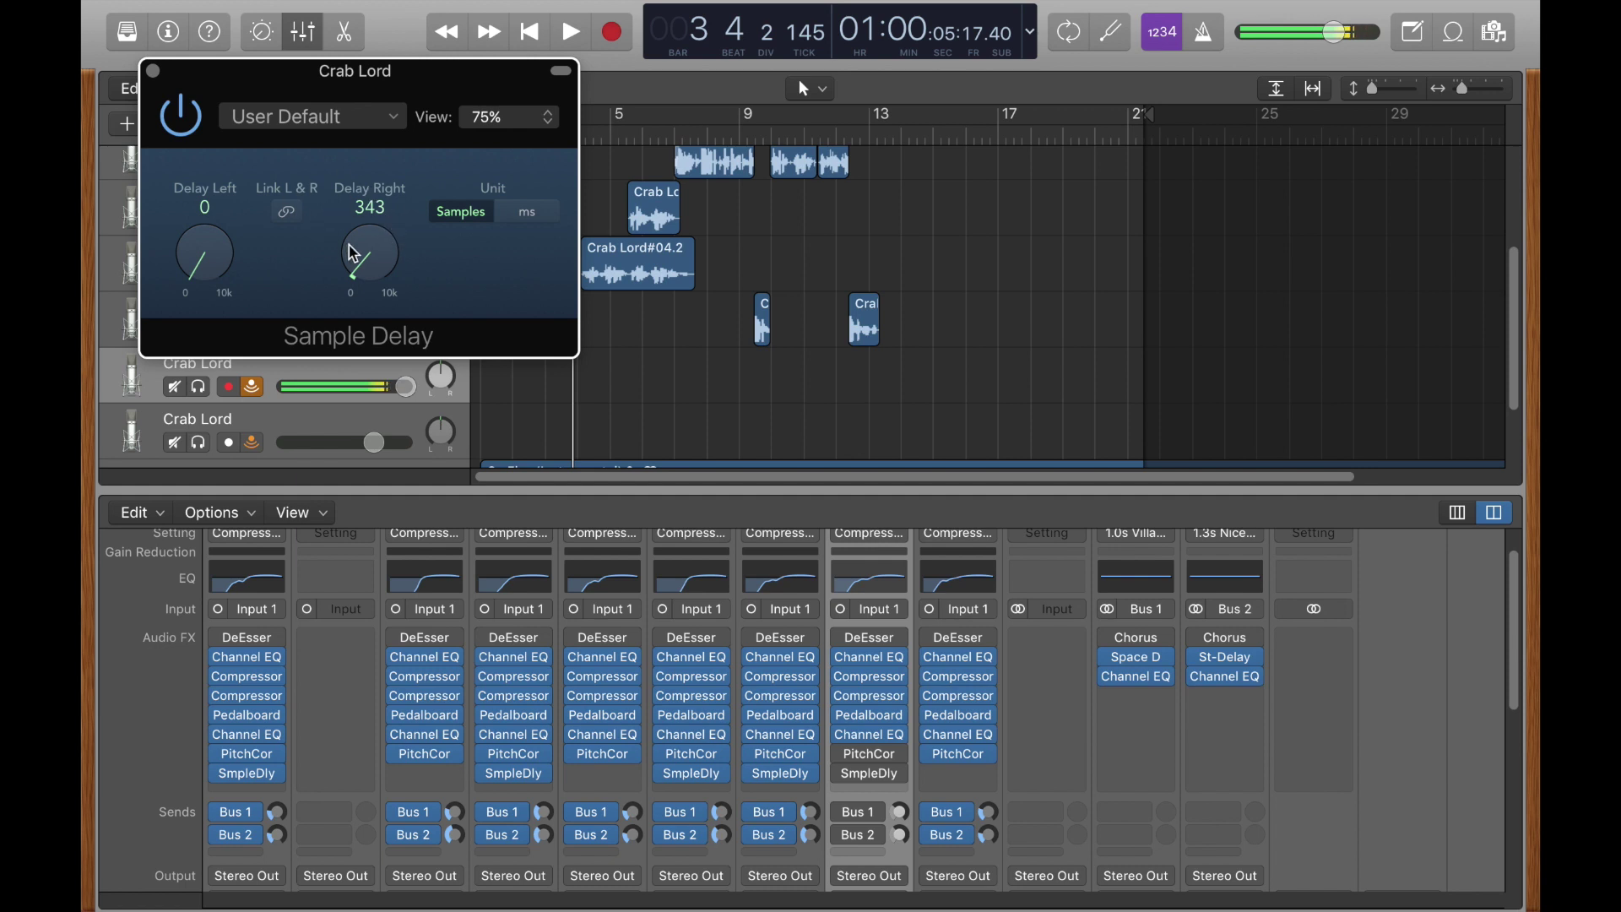
left_click(153, 71)
scroll(531, 320, "up", 1)
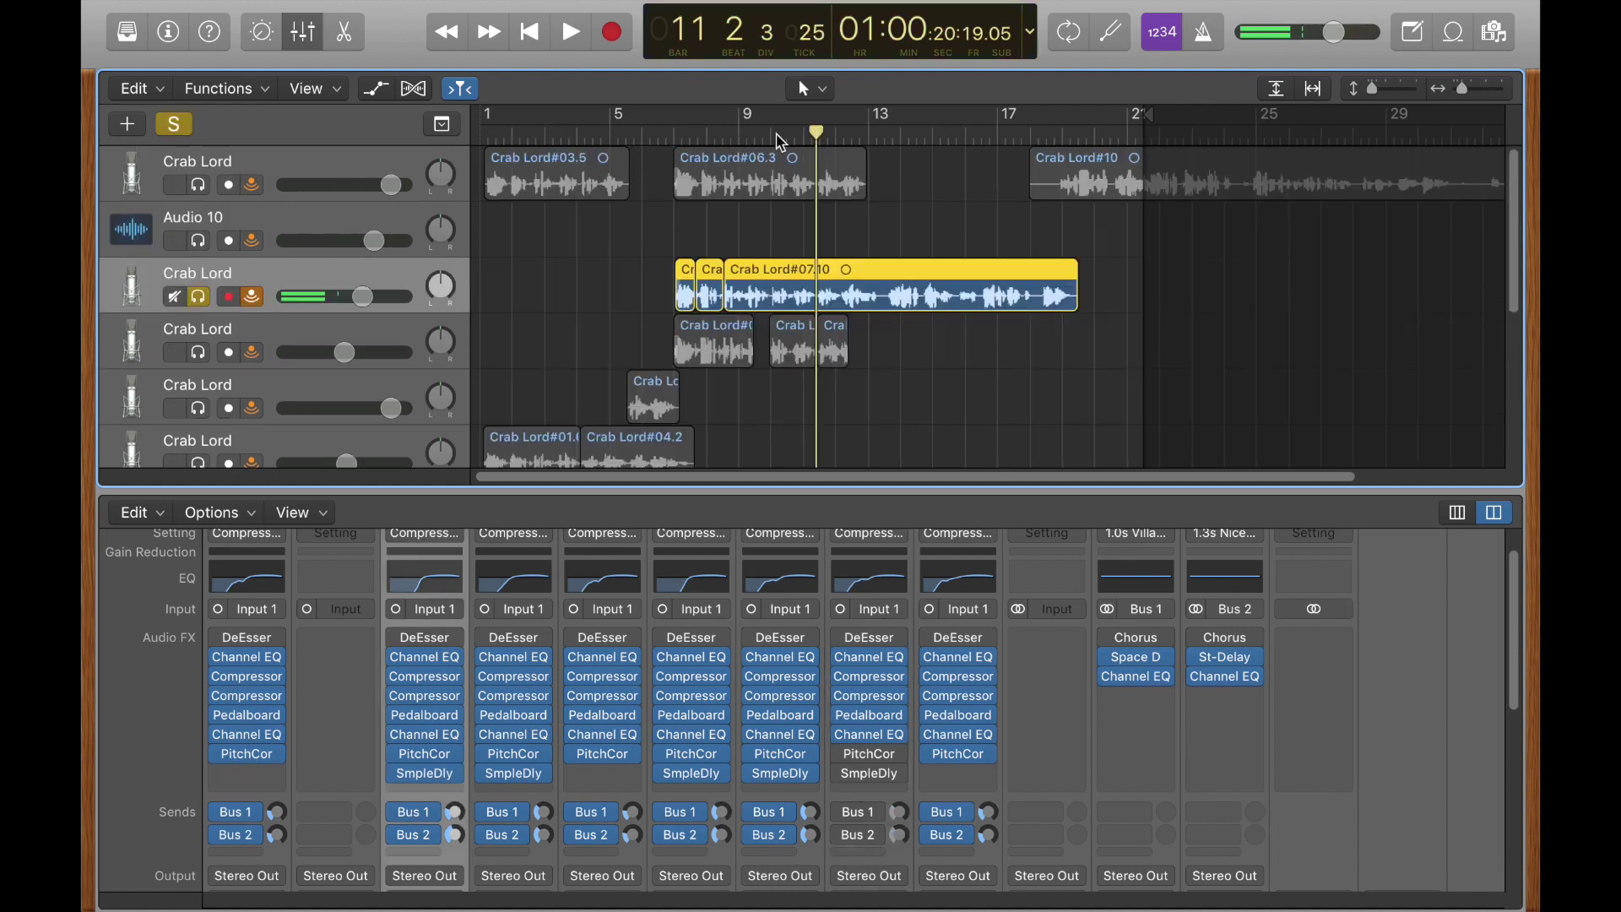
- Play the soloed vocal from bar 10 to hear the delay, then select the next Crab Lord track
key("space")
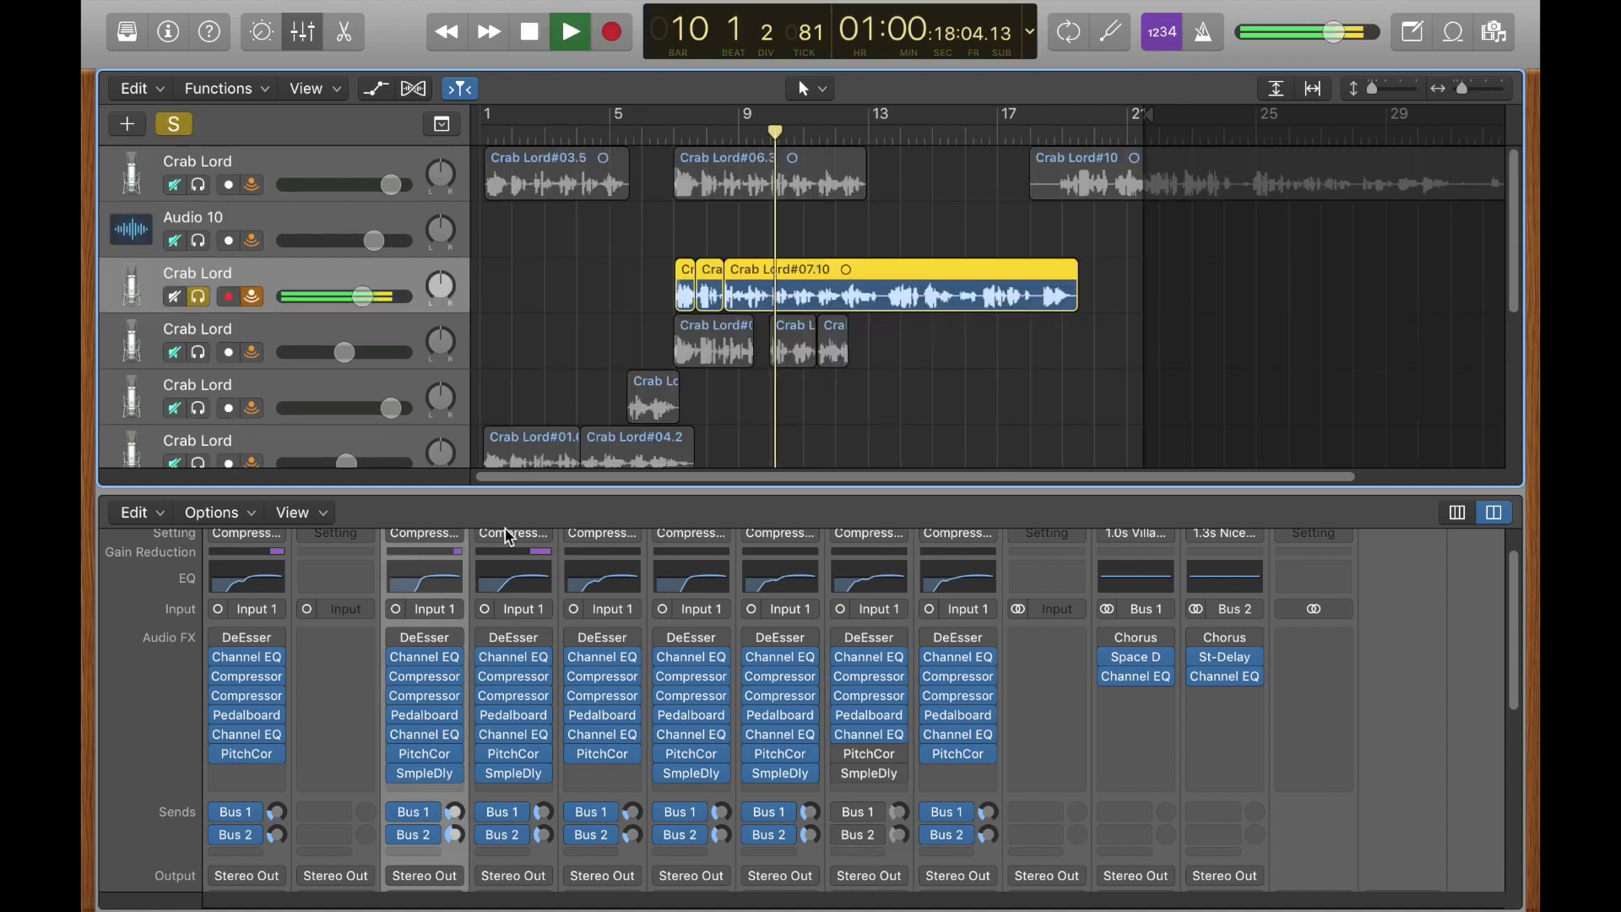
mouse_move(406, 783)
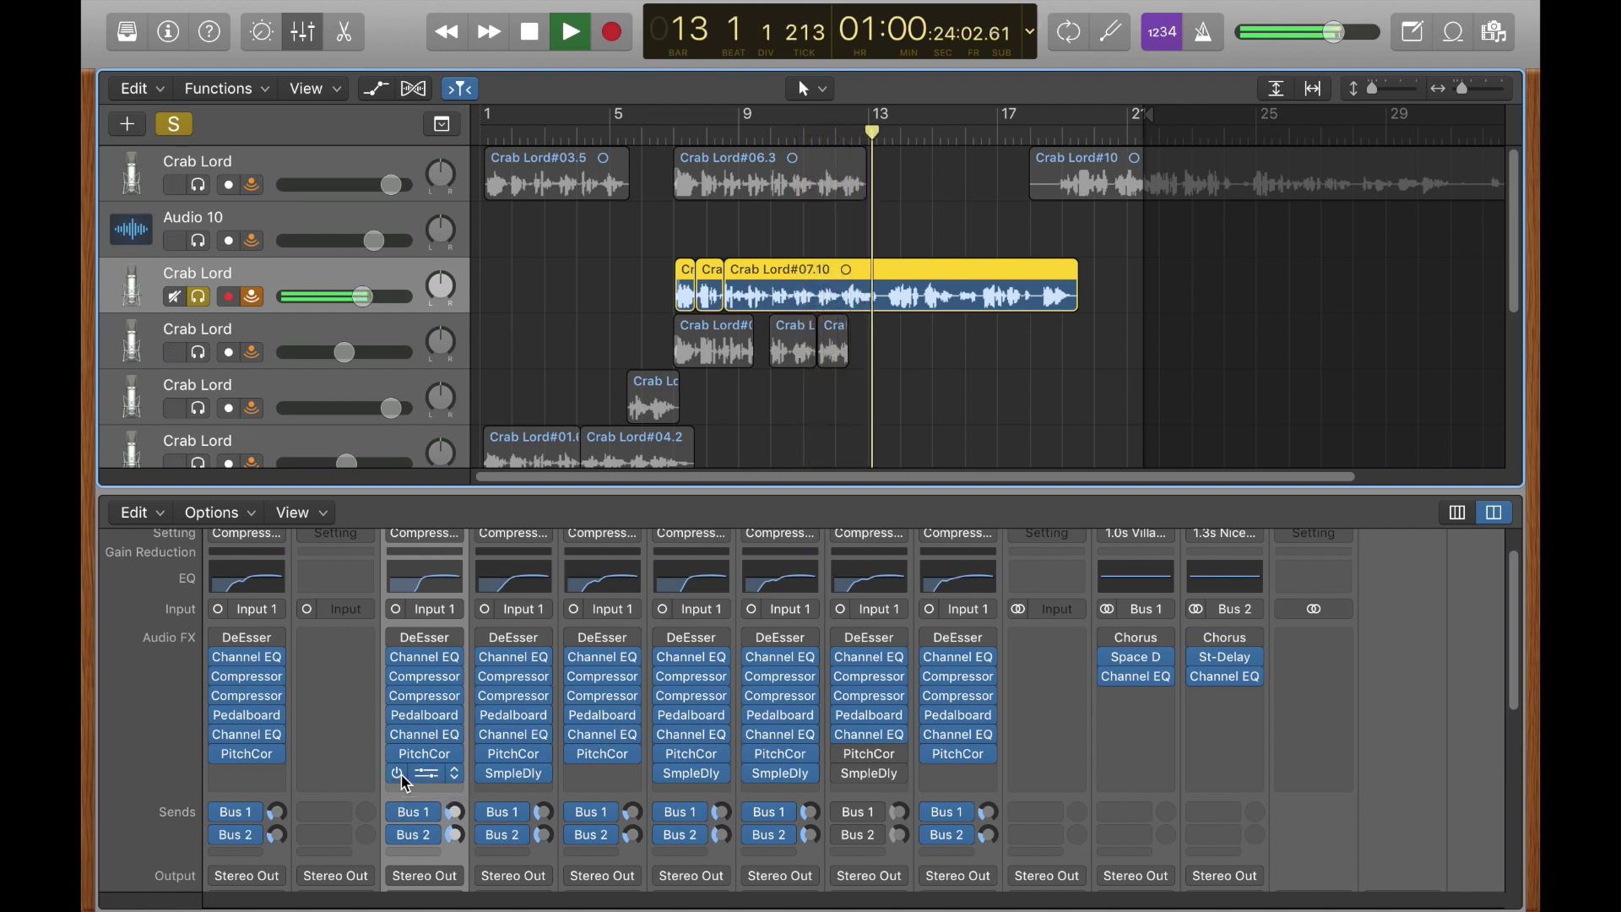
key("space")
key("Down")
key("Down")
key("Down")
key("Down")
key("Down")
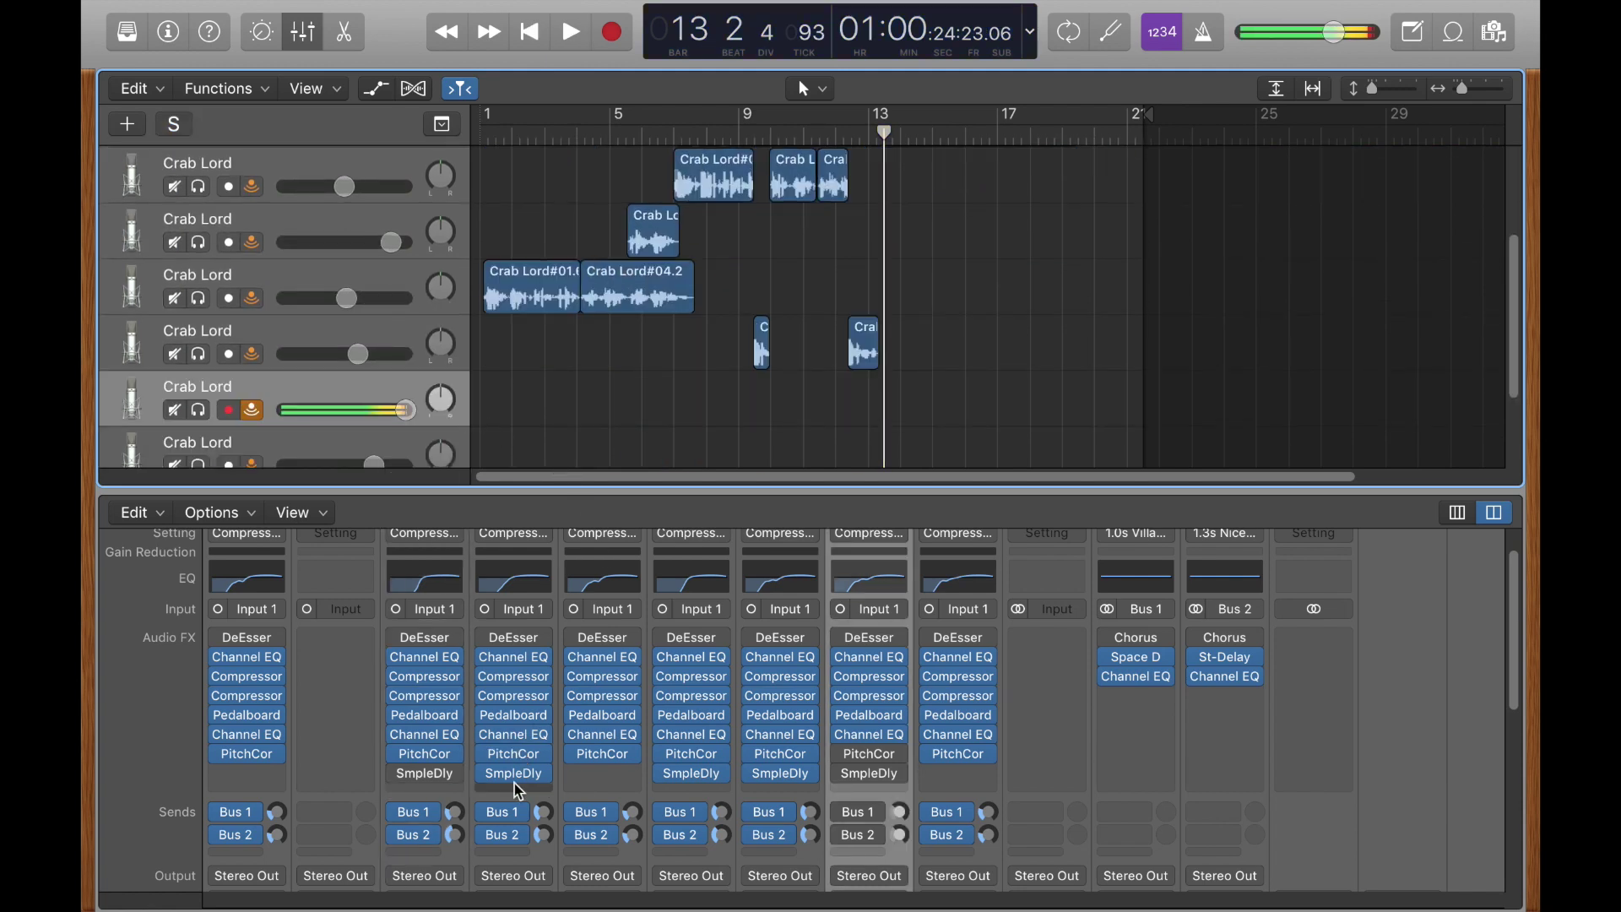
- Show the patch library with Compressed Vocal and the vocal's Smart Controls
left_click(129, 34)
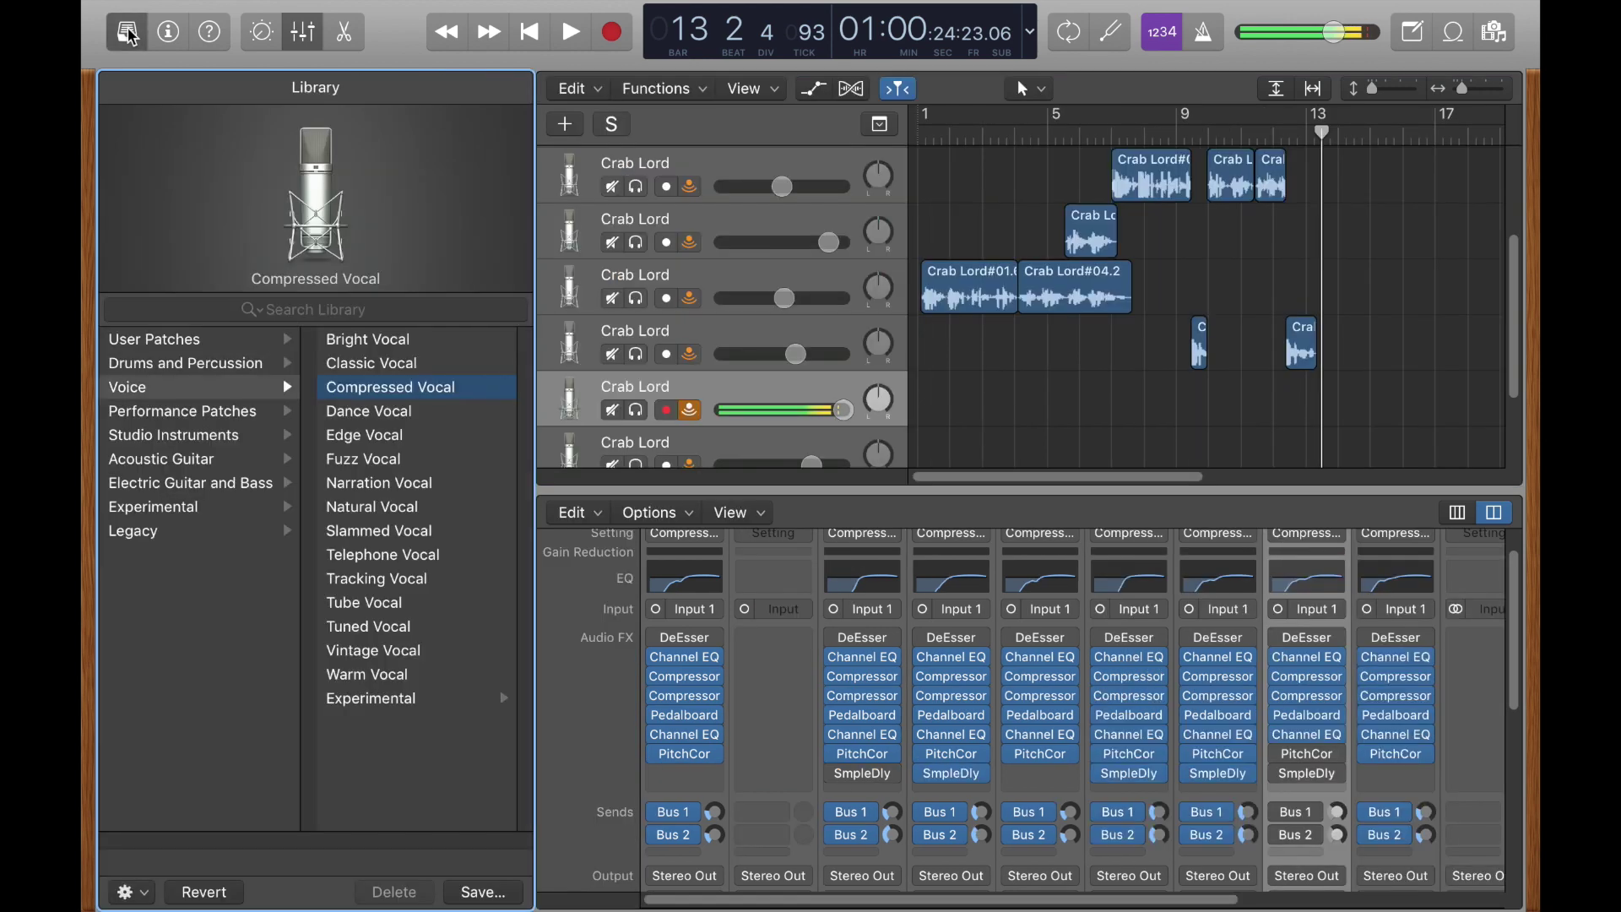
mouse_move(239, 116)
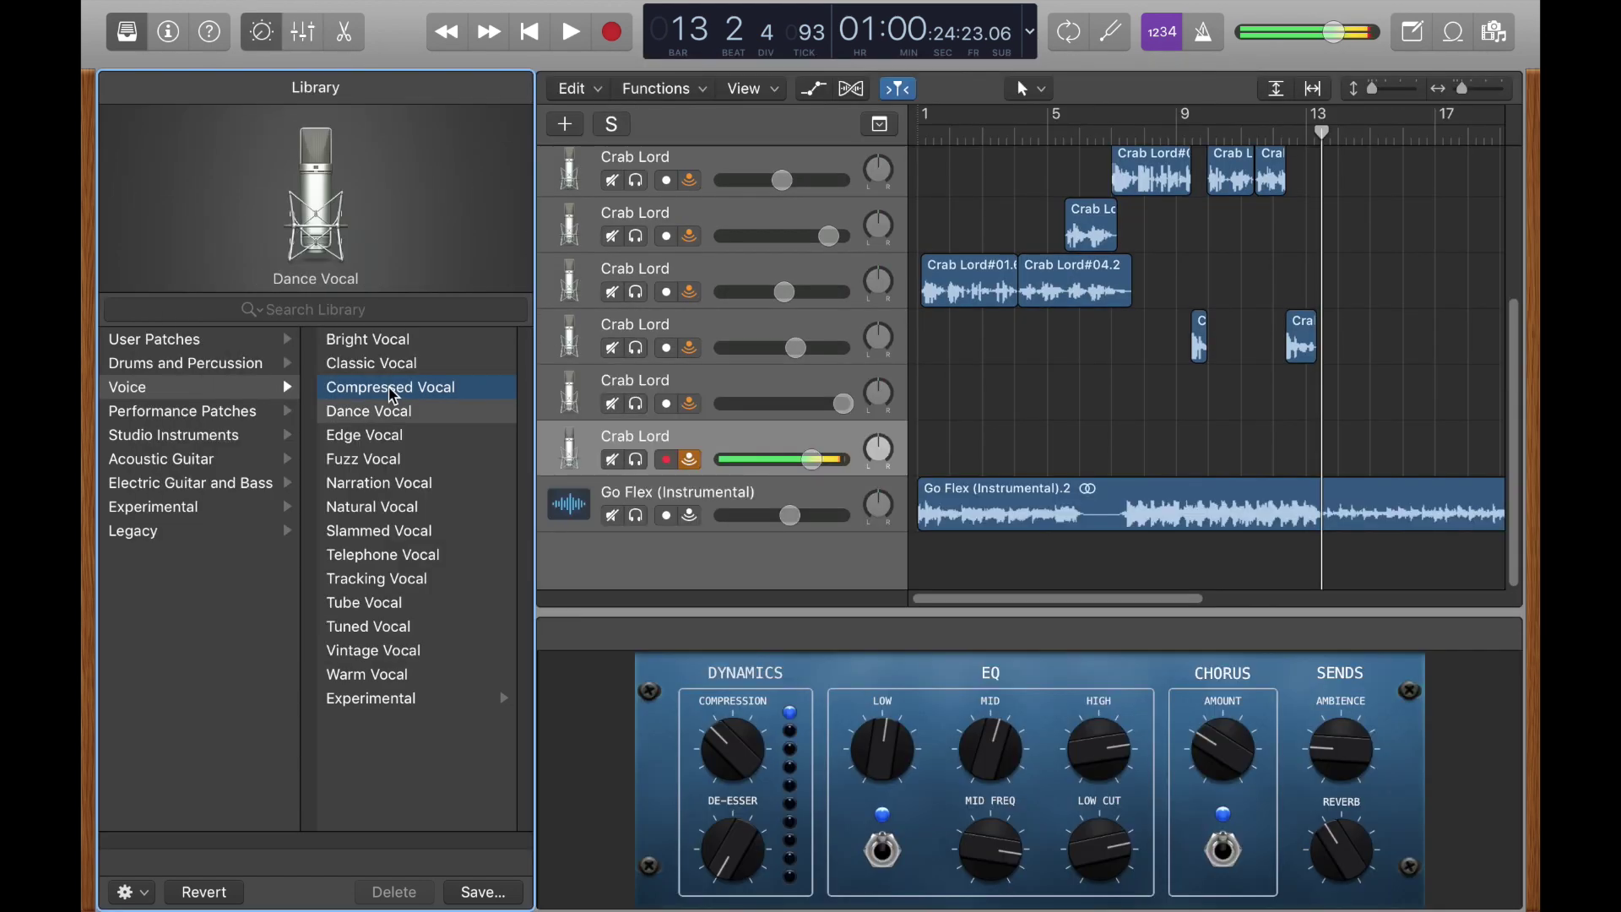
- Set lead vocal EQ: low about -9 dB, mid -10.5 dB, high +5.5 dB, low cut 130 Hz
left_click(304, 34)
left_click(262, 32)
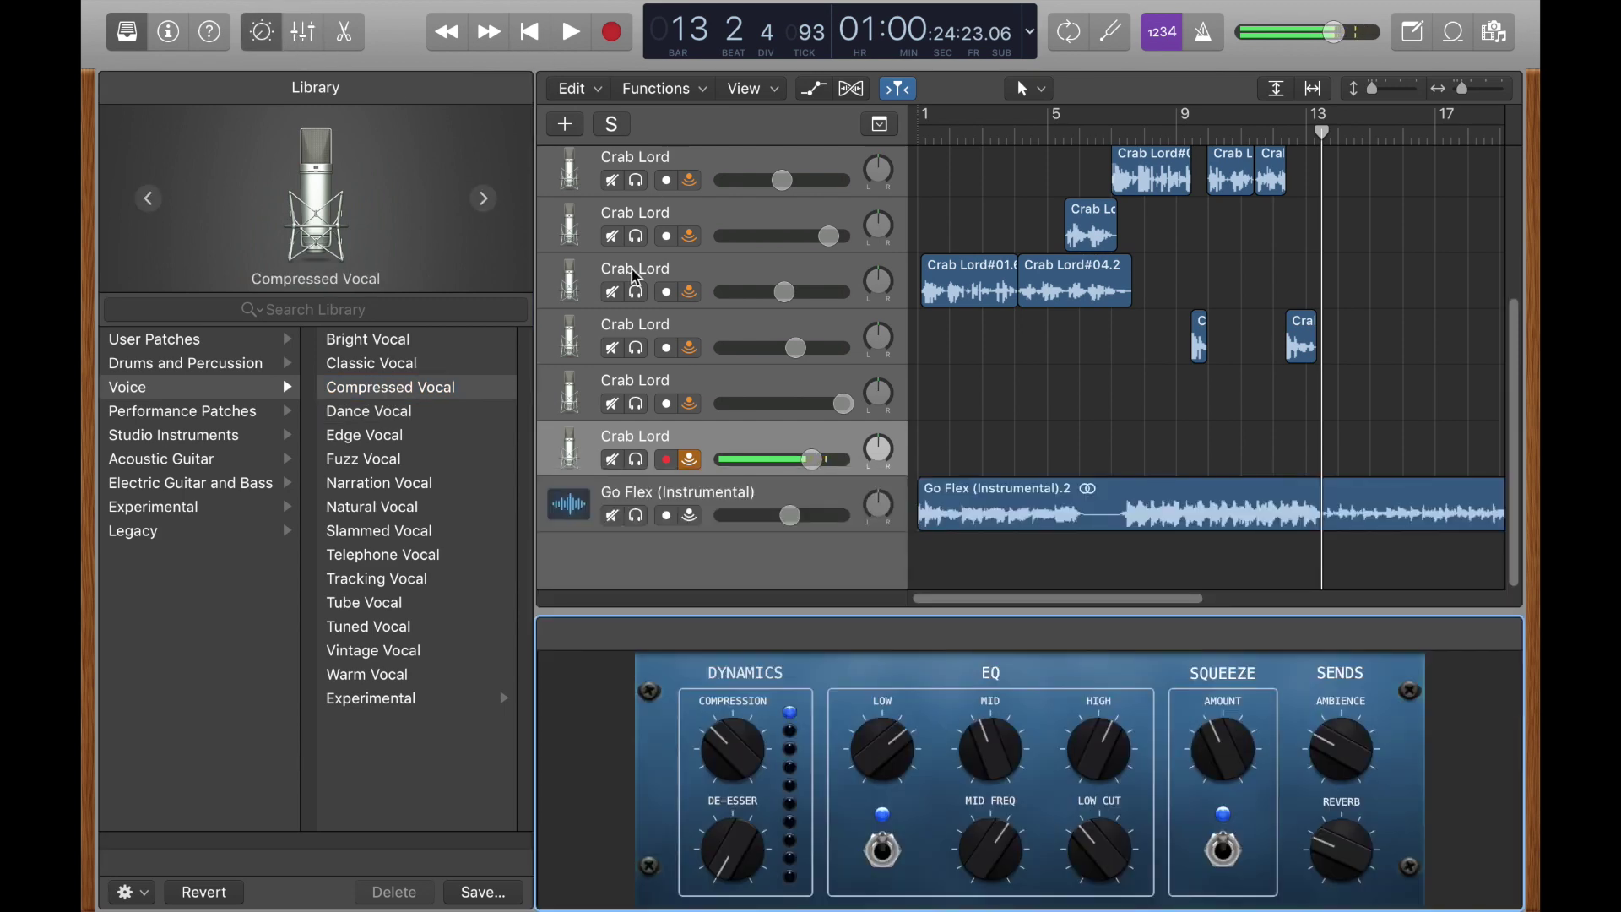
left_click_drag(897, 741, 873, 843)
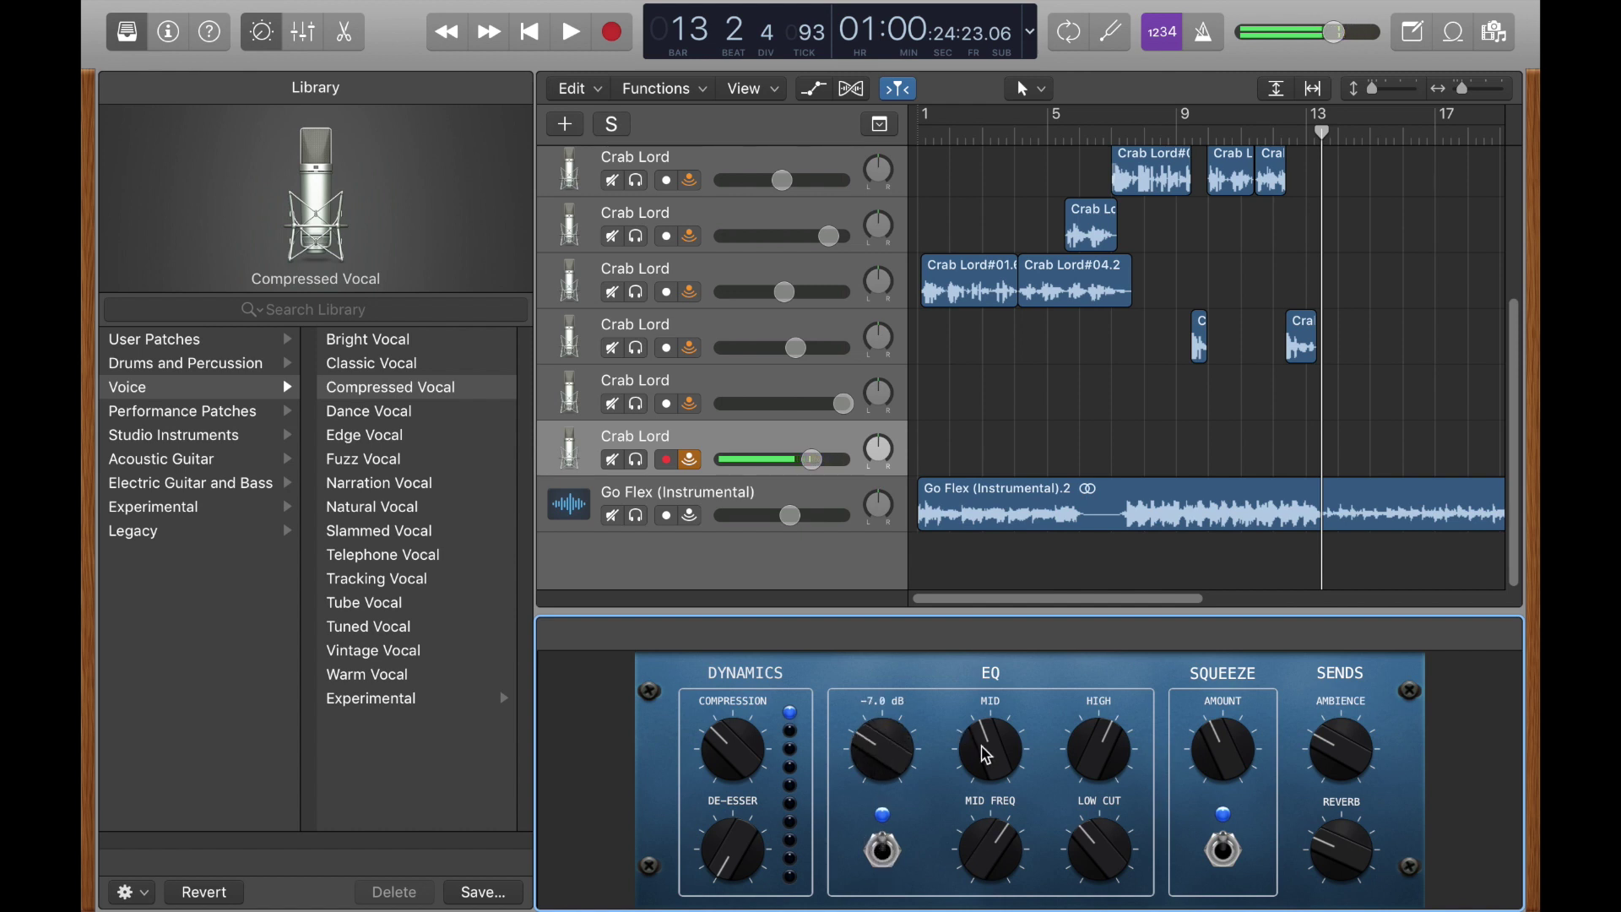
left_click_drag(988, 750, 990, 823)
left_click_drag(1092, 728, 1090, 699)
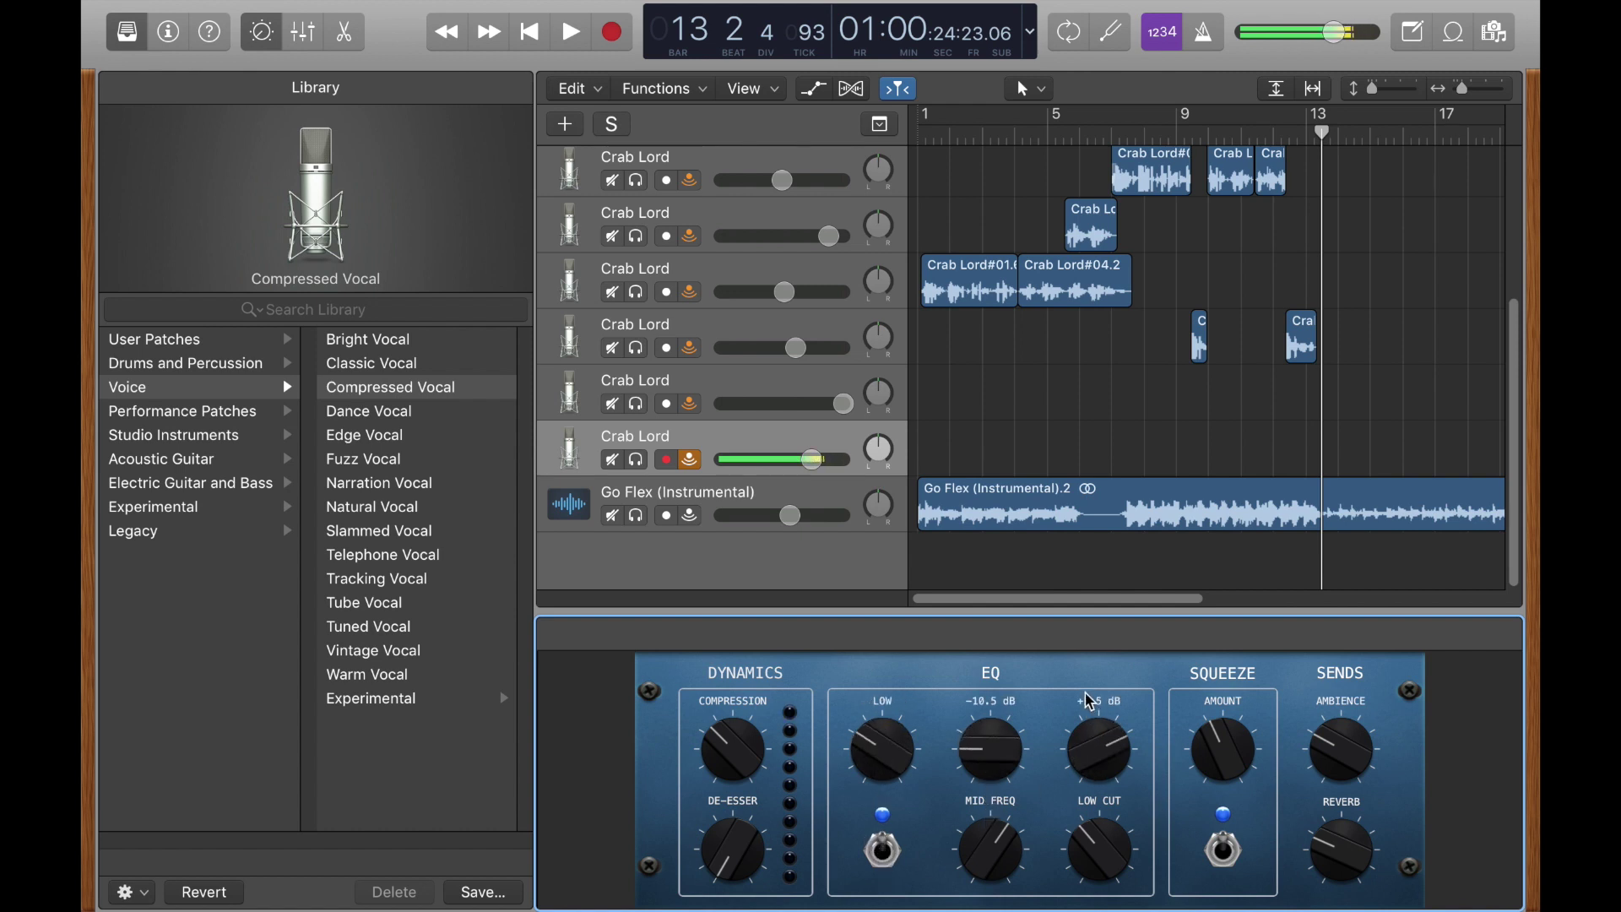
left_click_drag(1001, 835, 985, 880)
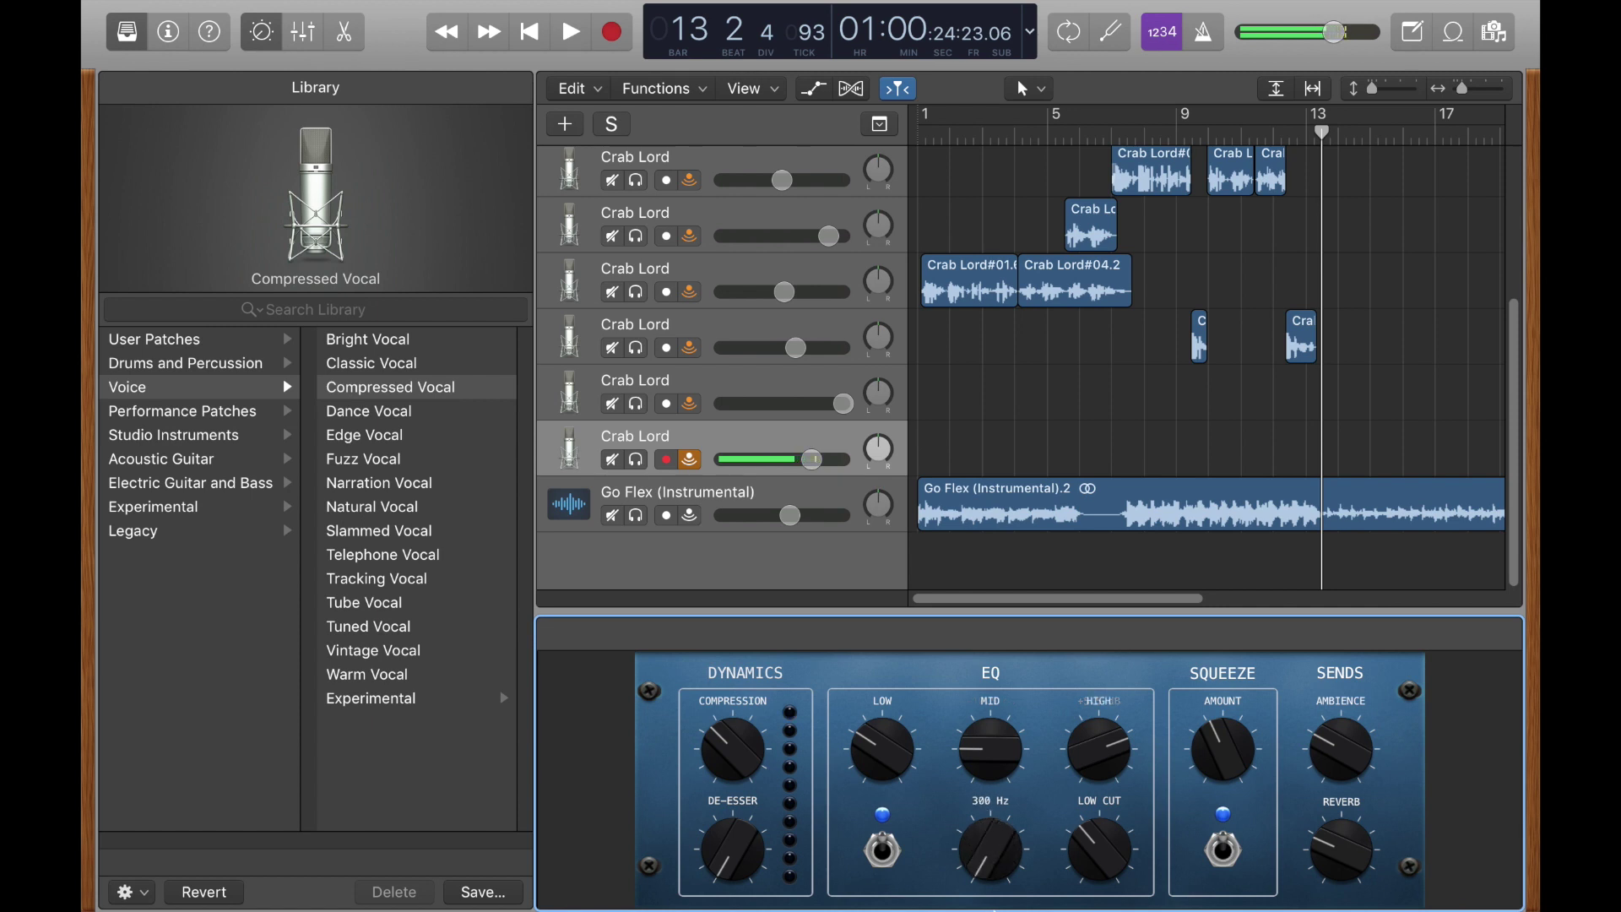
left_click_drag(1084, 813, 1084, 789)
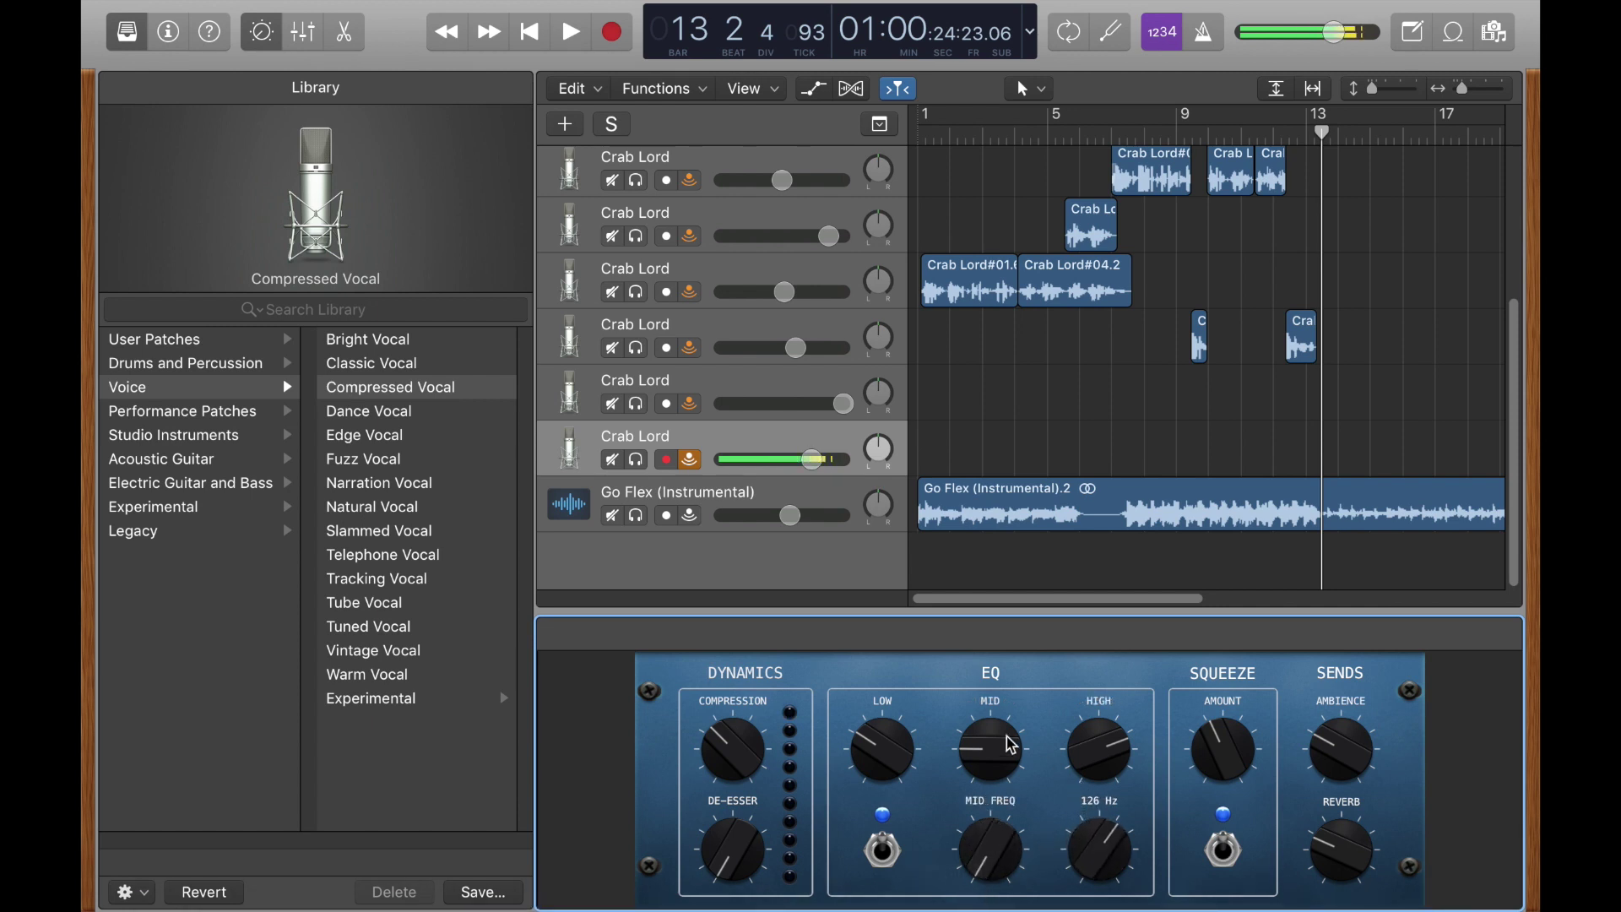
key("x")
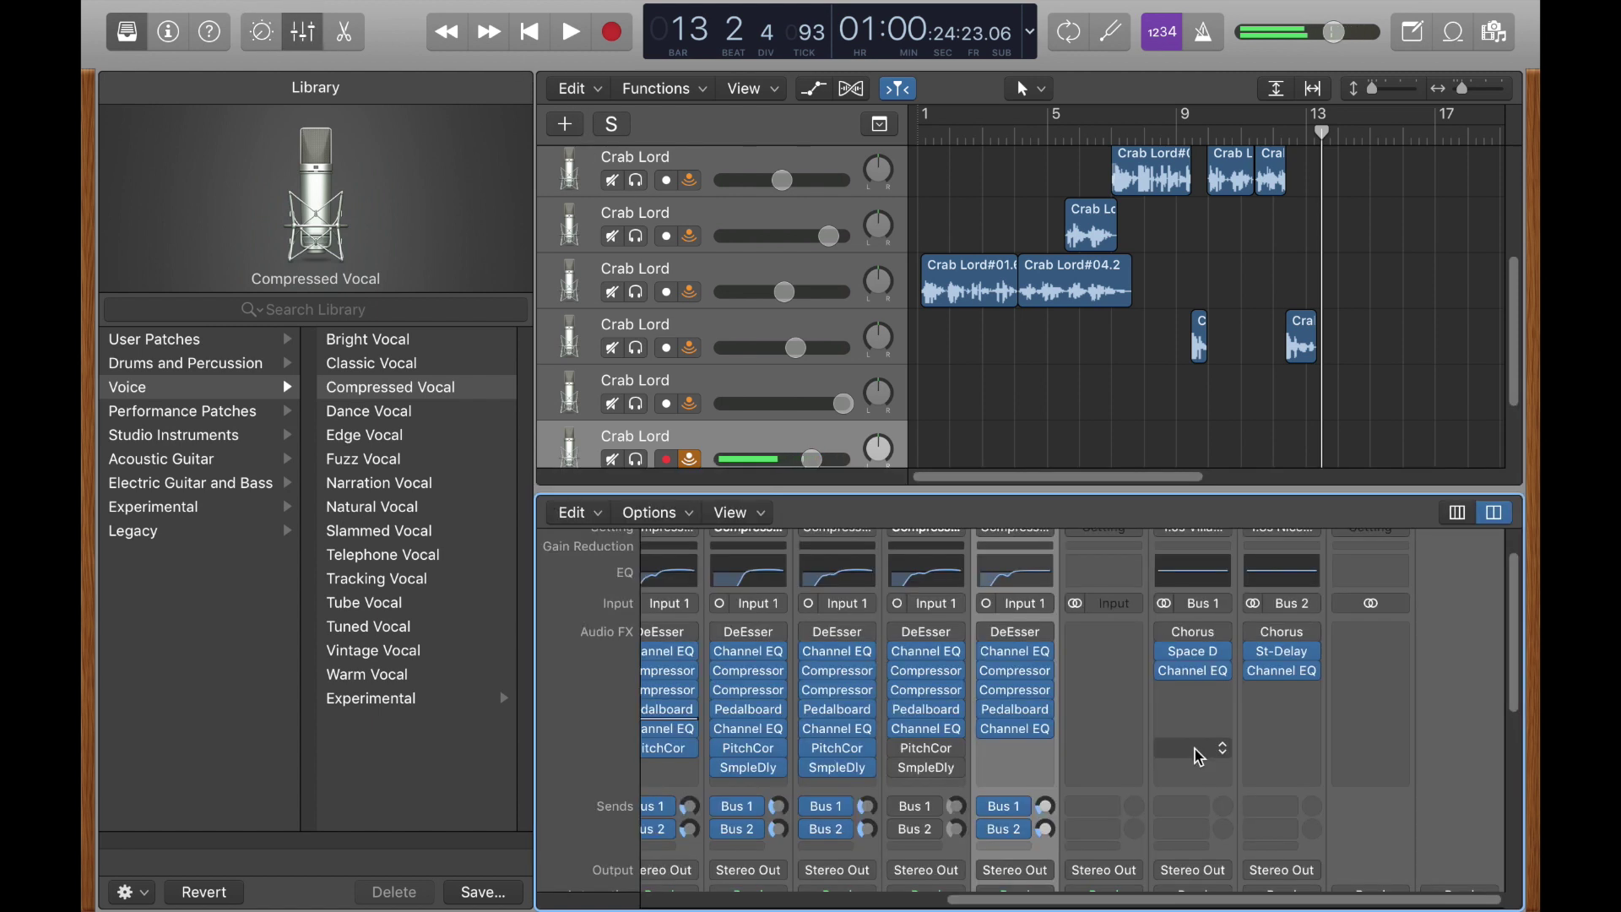
- Review Bus 1's 1.0s Villa Bathroom reverb, then lower the fifth channel's Bus 1 send to -21.5
left_click(1216, 650)
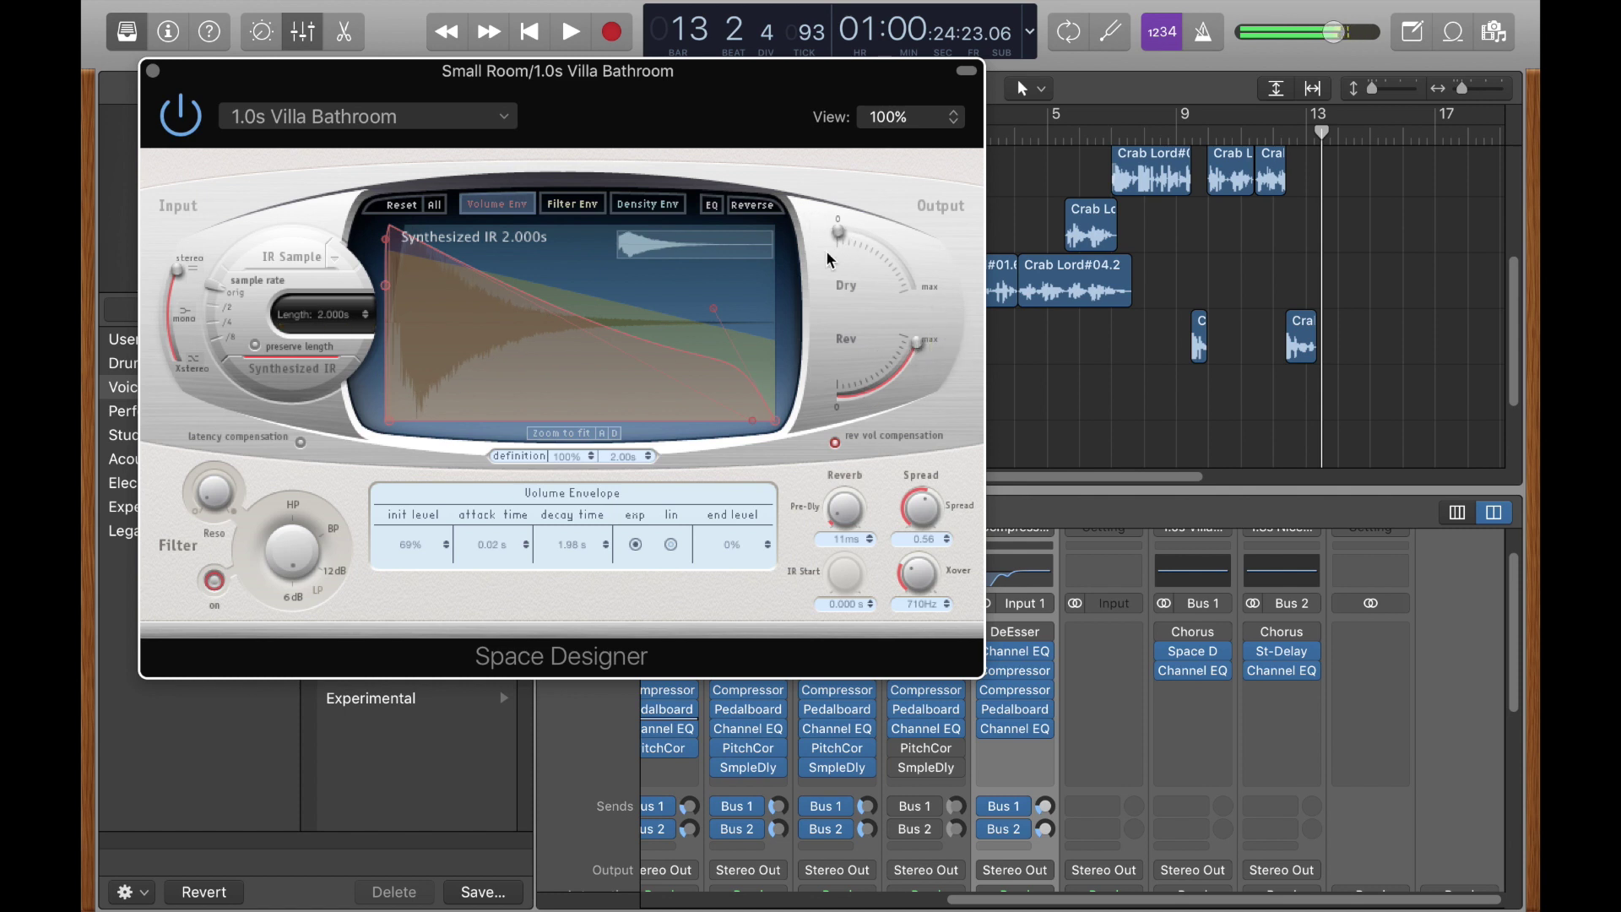
left_click(152, 71)
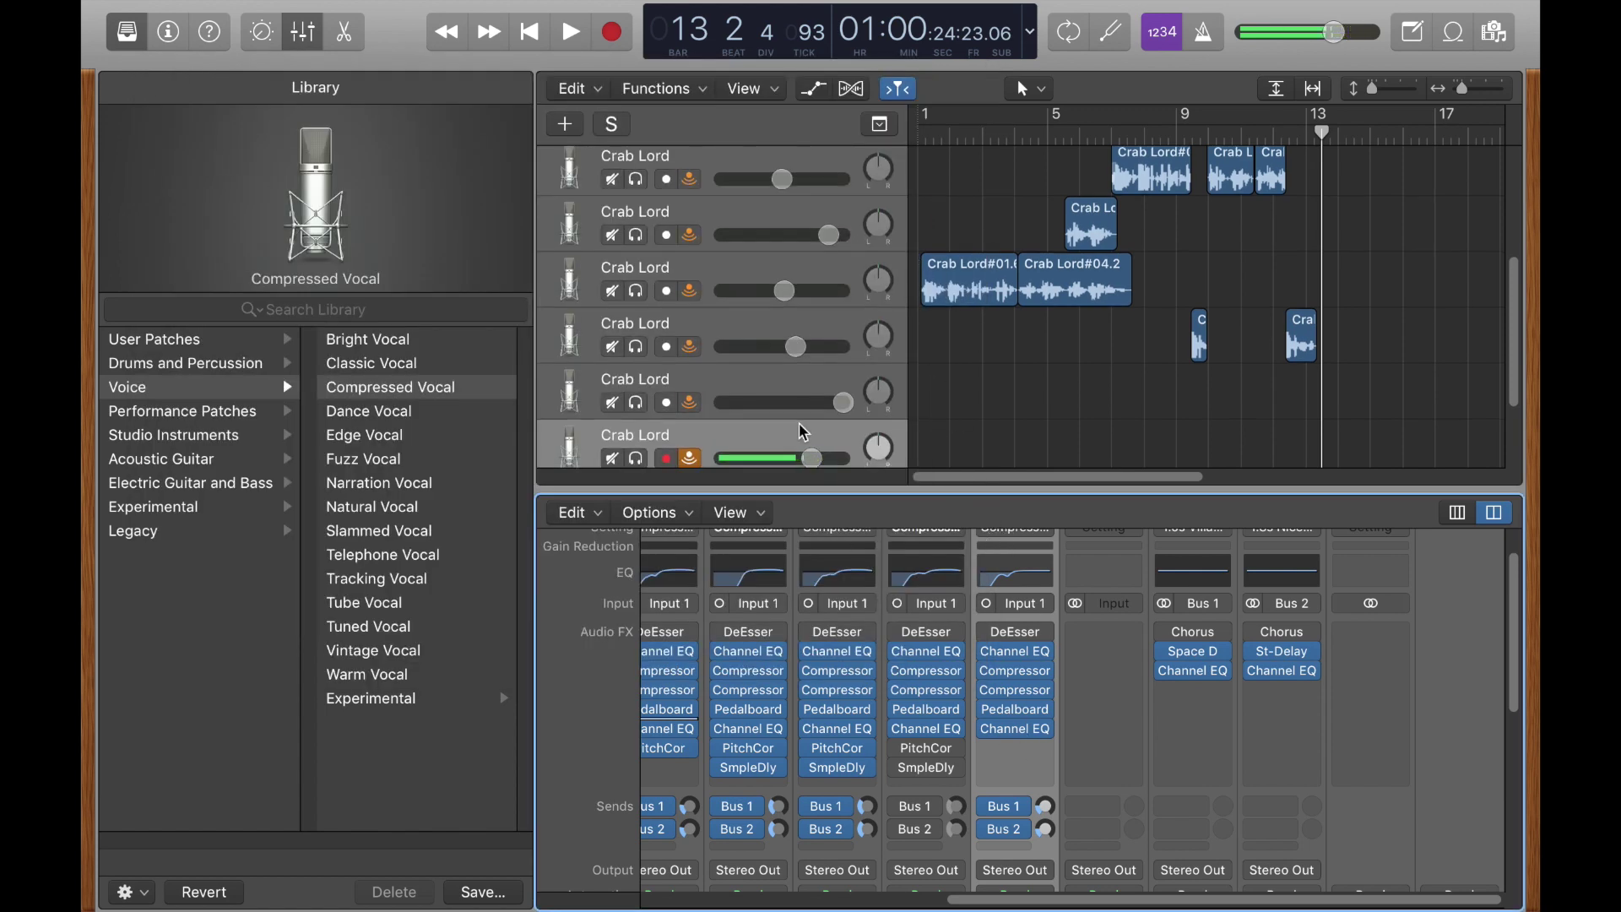
scroll(803, 433, "down", 1)
left_click(1047, 809)
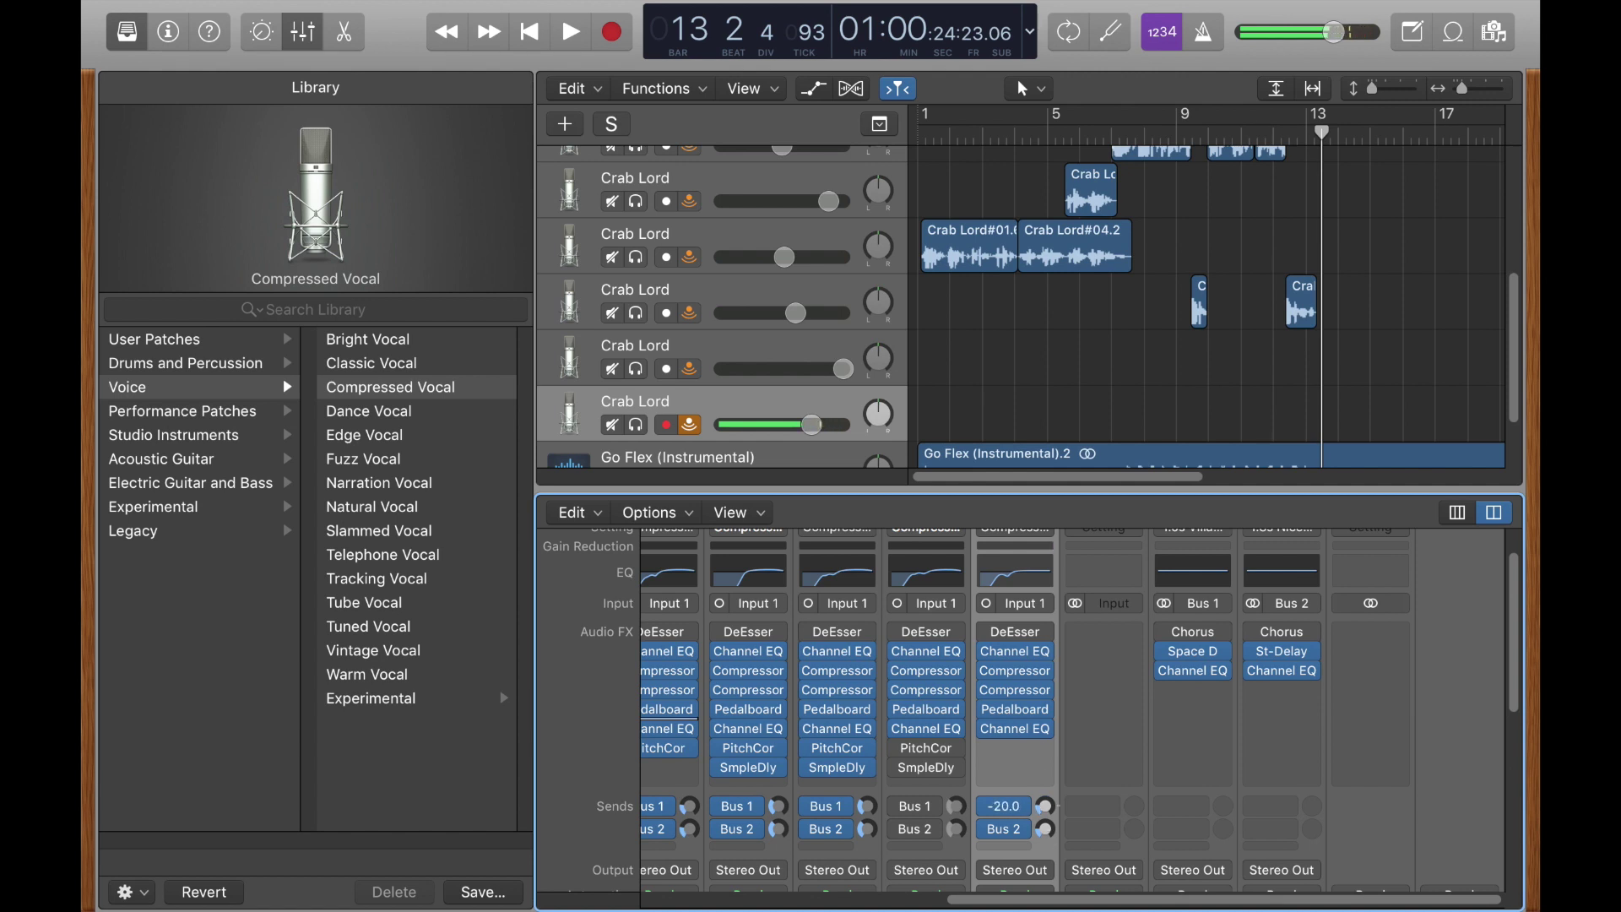
left_click_drag(1047, 808, 1047, 812)
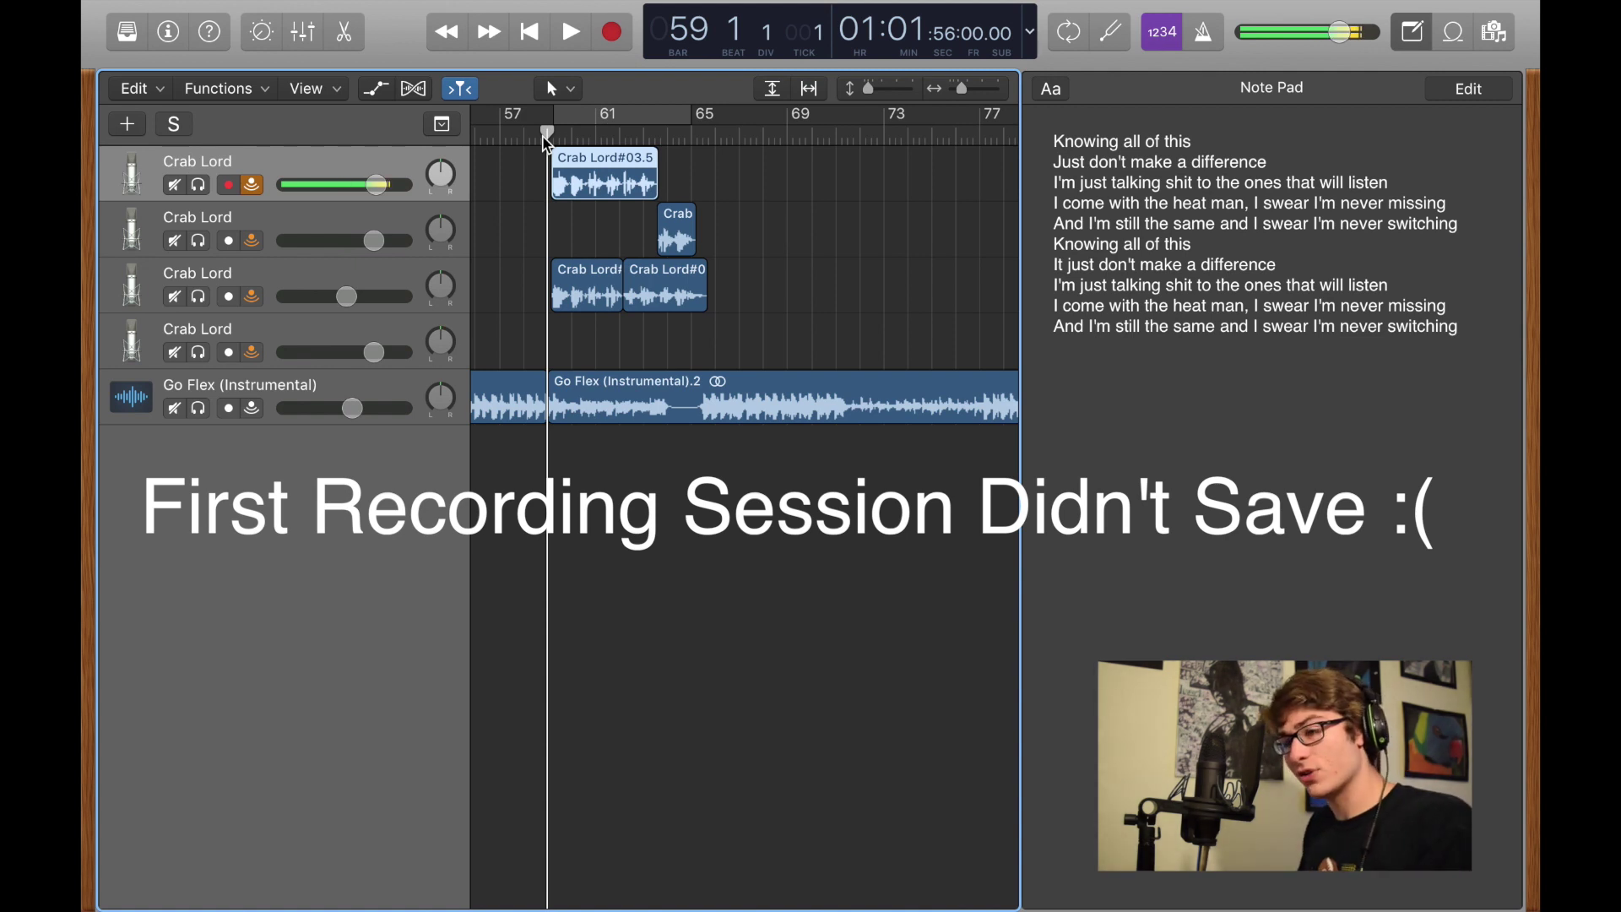
- Audition the takes, return to bar 64, zoom in, and record a new lead vocal take
key("space")
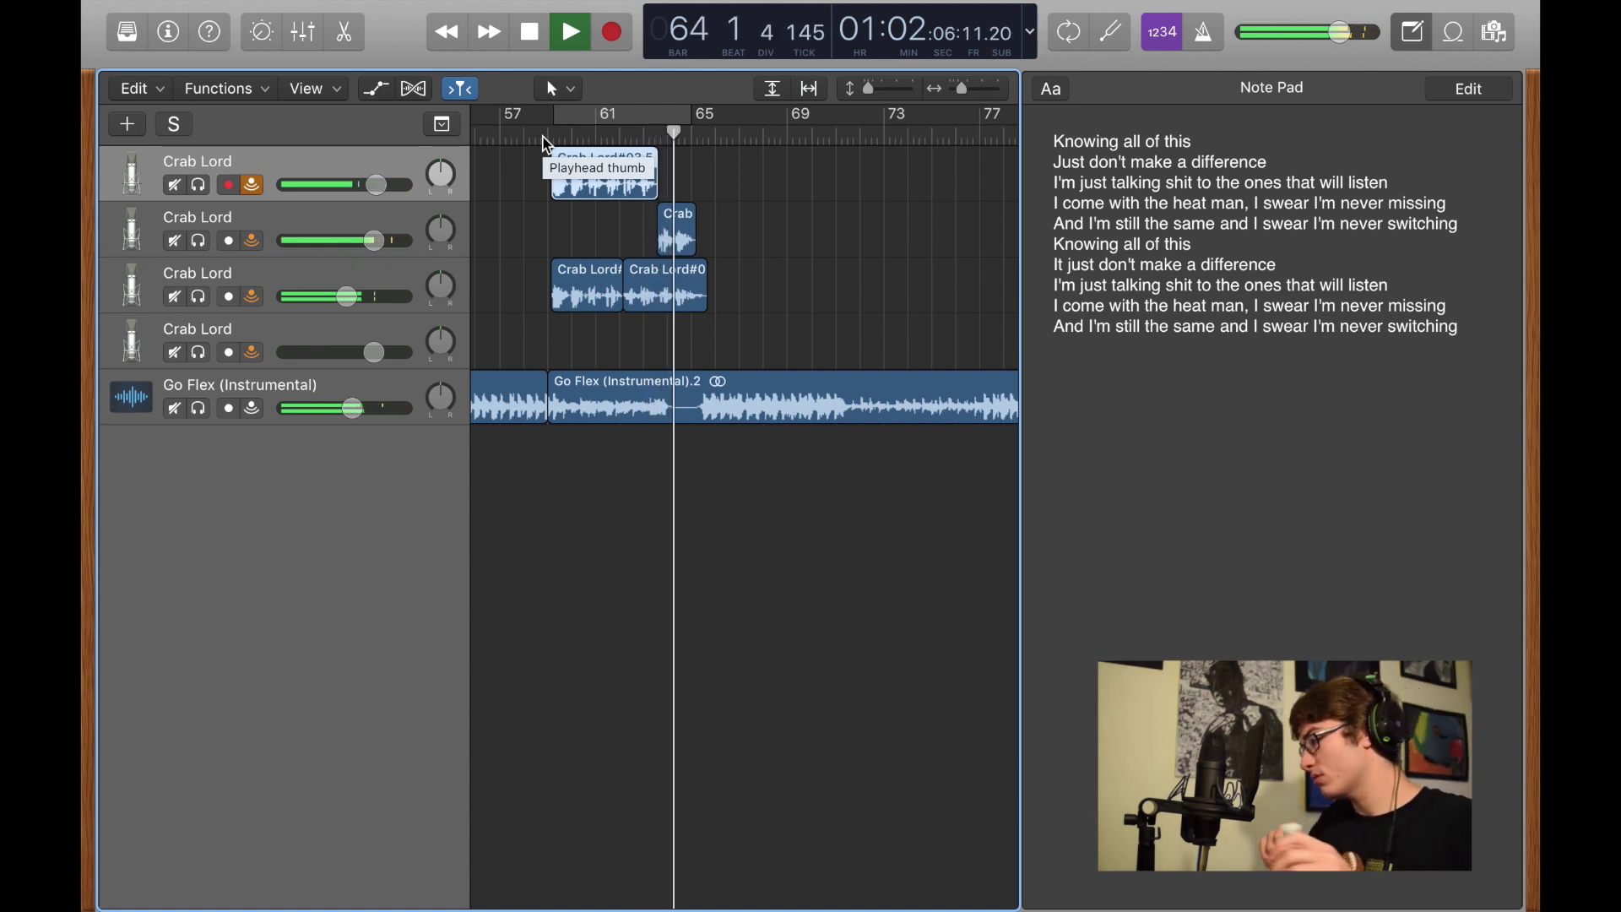
key("space")
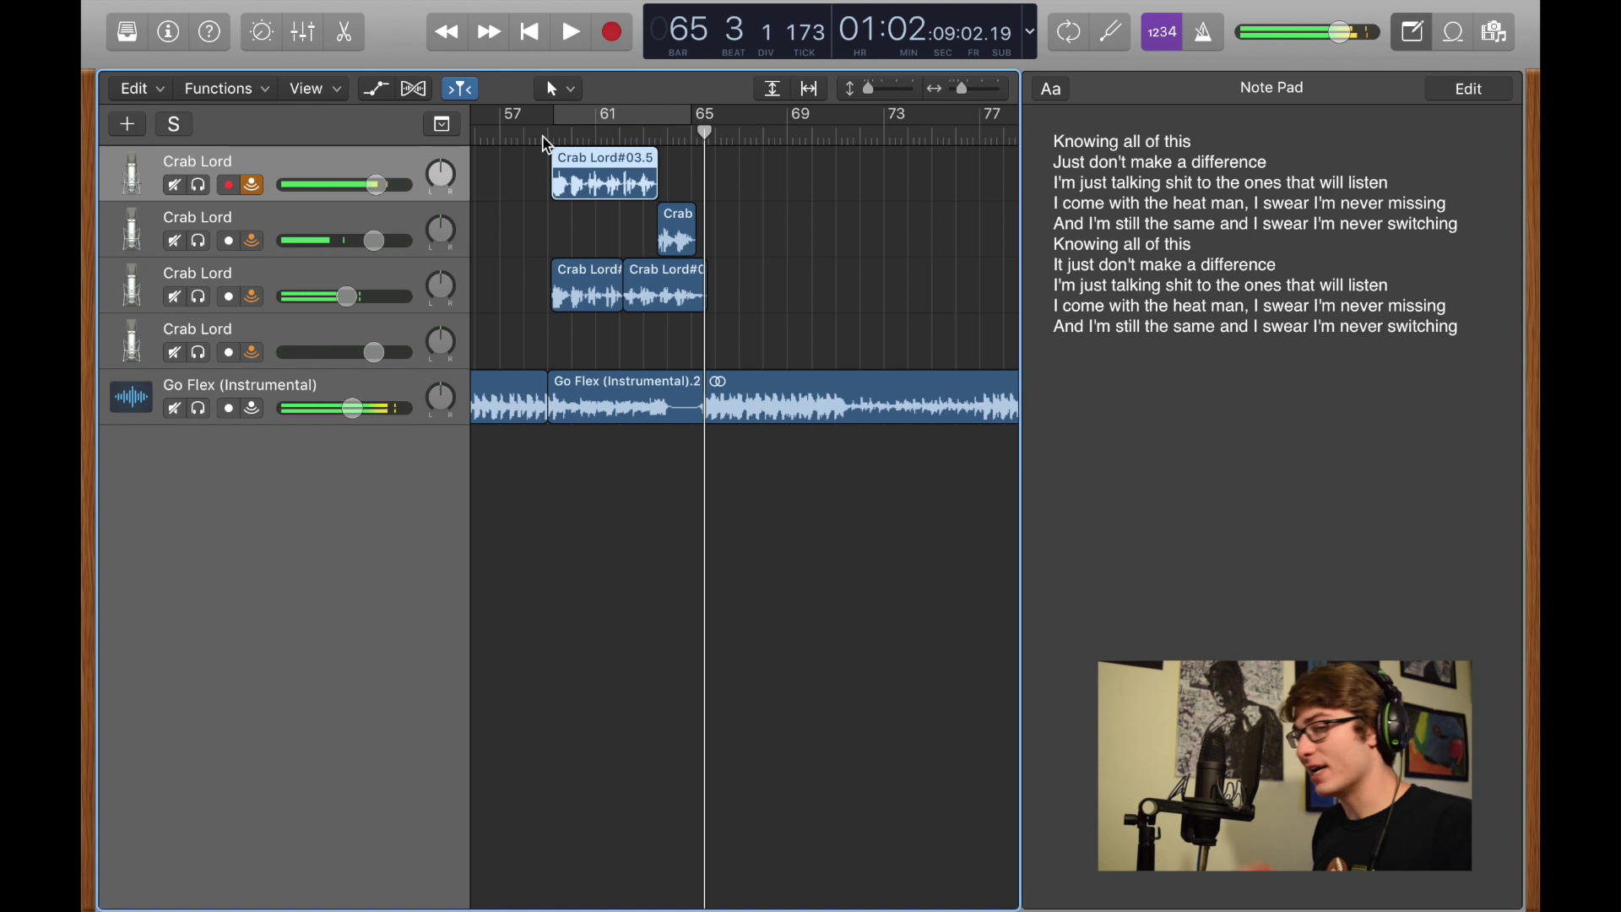
left_click(668, 133)
key("super+Right")
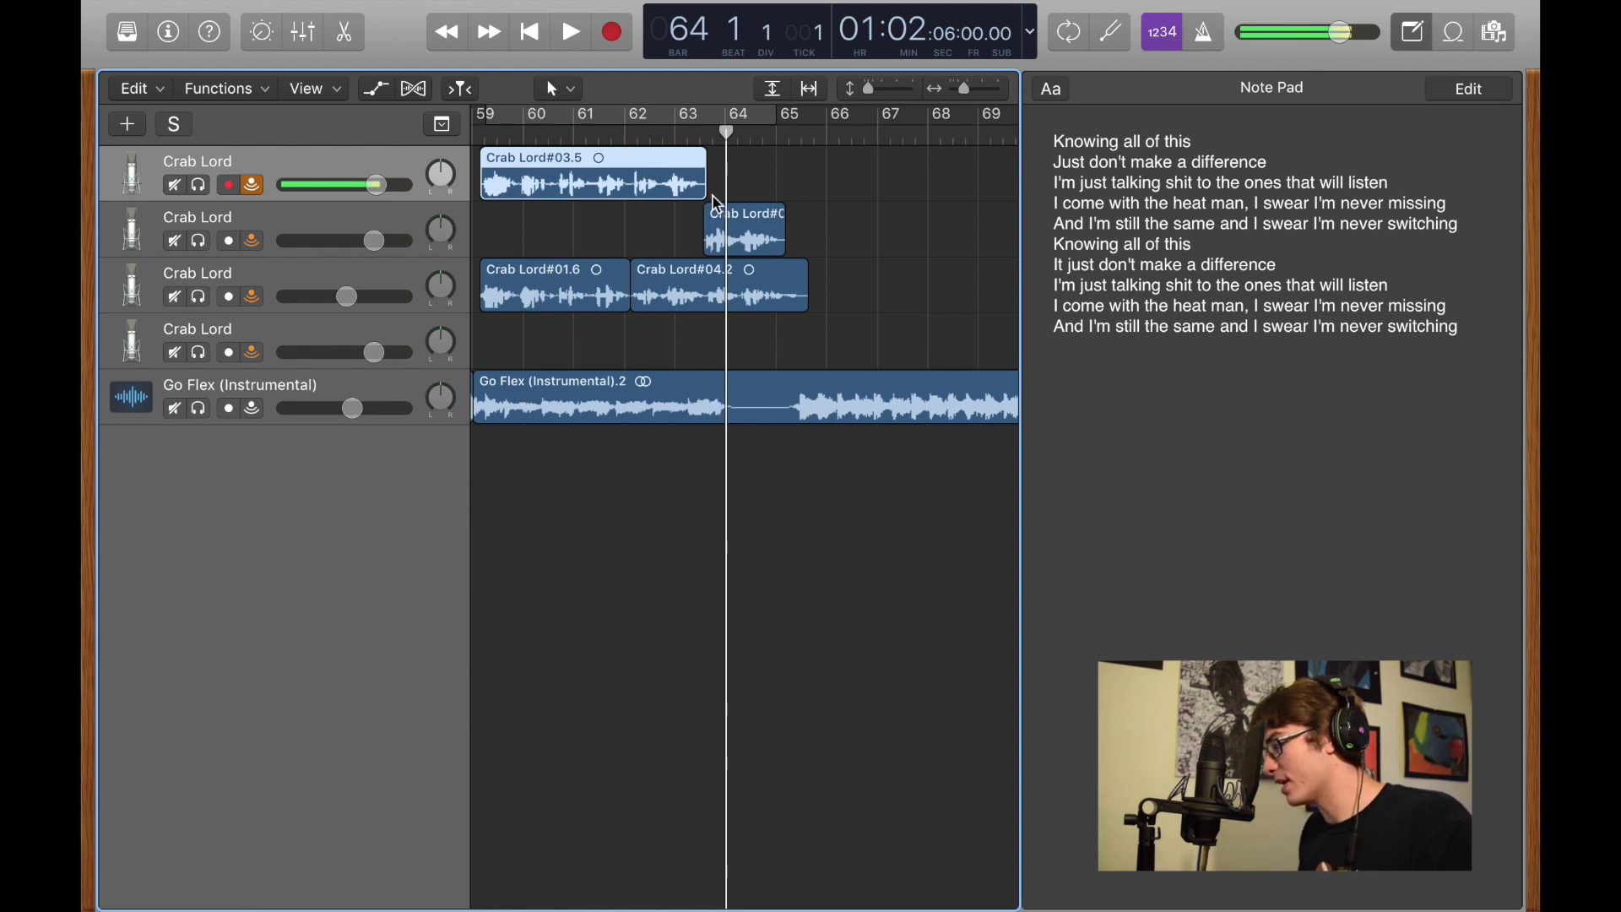
key("x")
key("r")
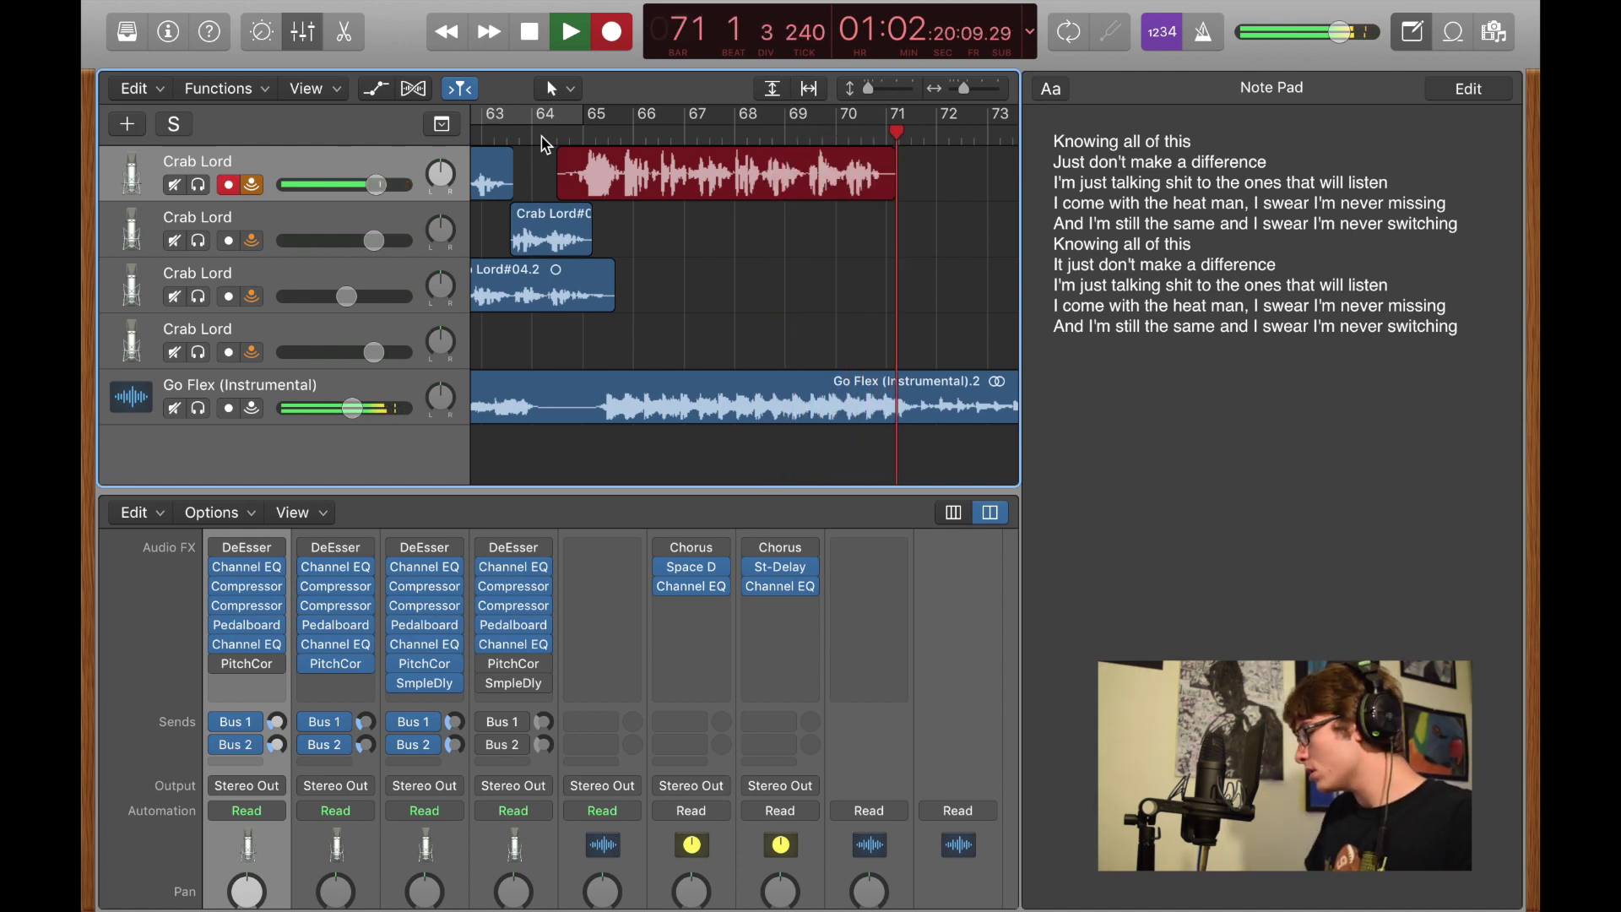
- Keep lead take Crab Lord#06 and add two new Crab Lord tracks after track 3
key("space")
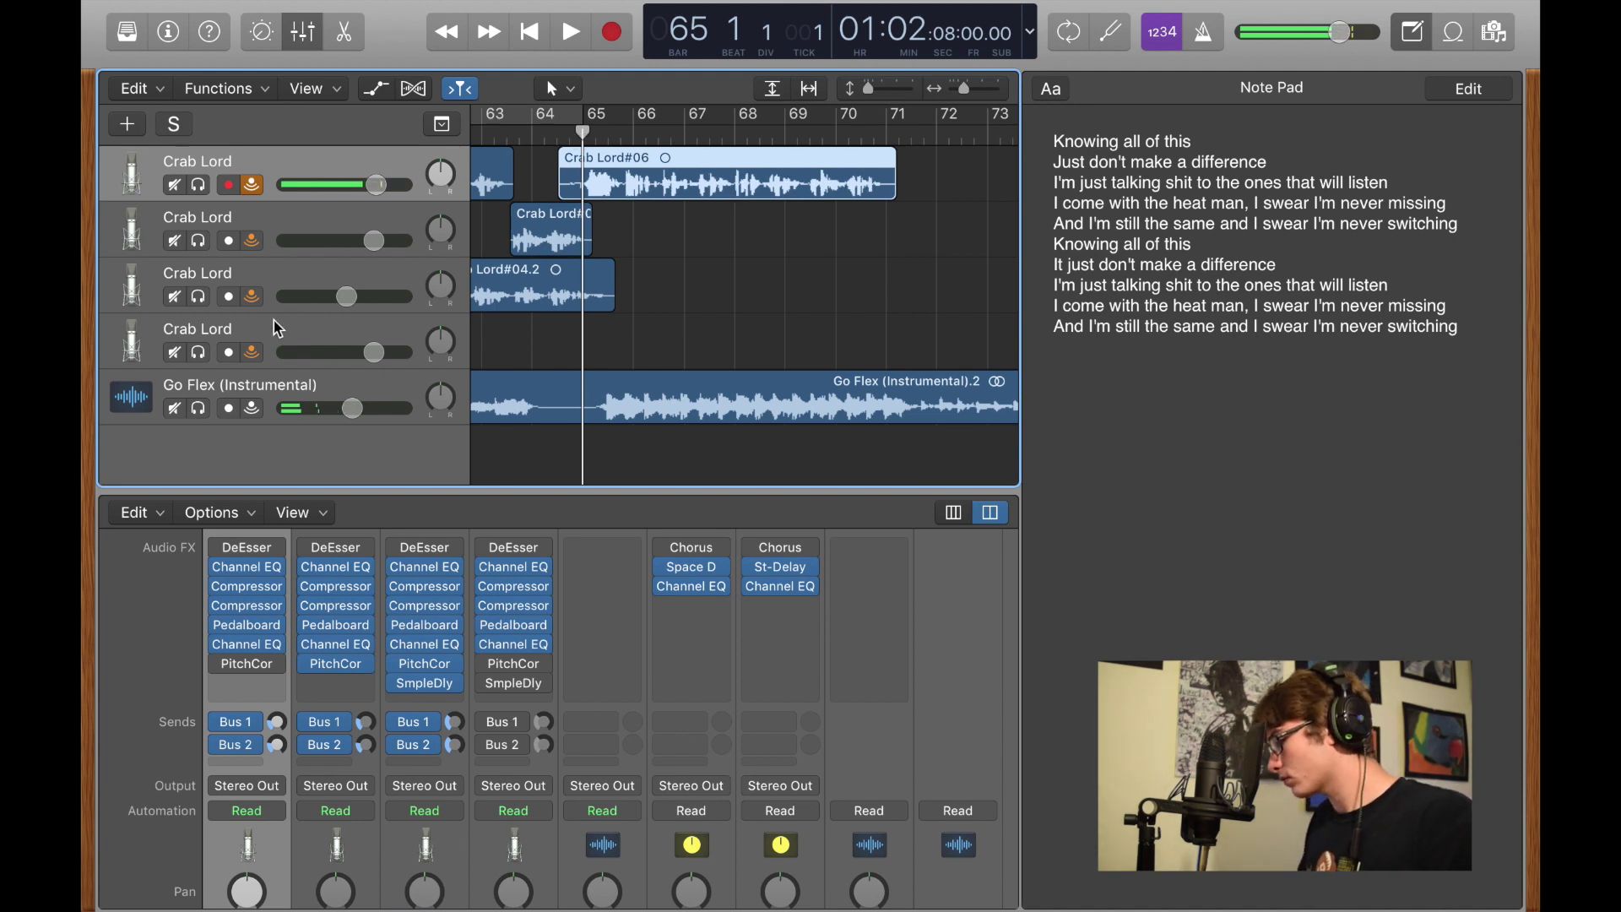
left_click(351, 276)
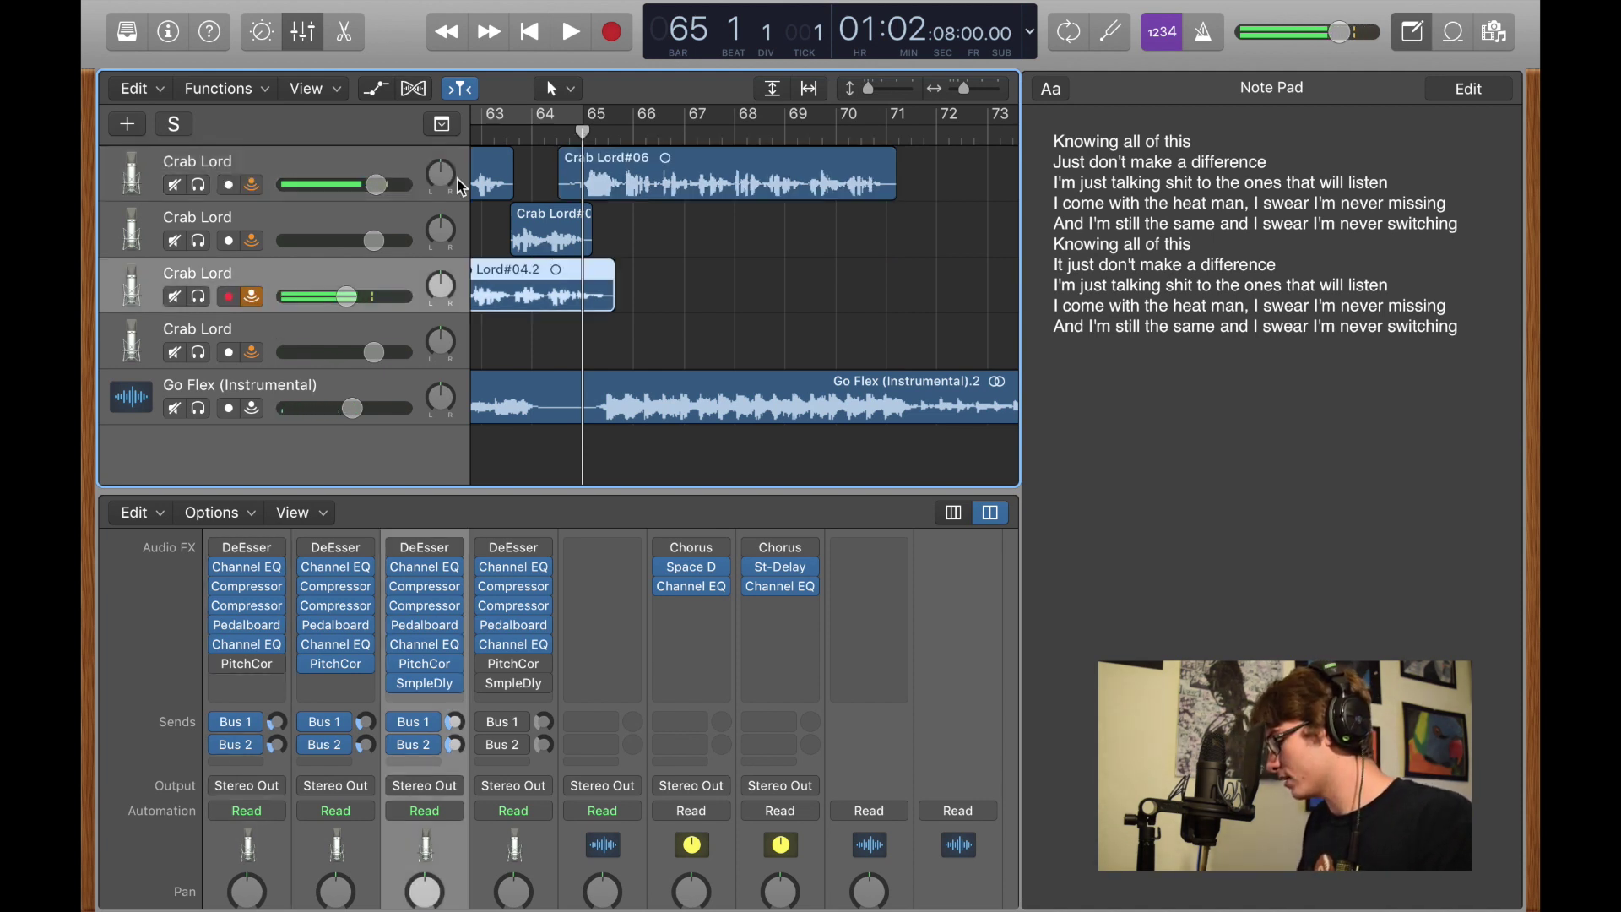
key("super+d")
key("super+d")
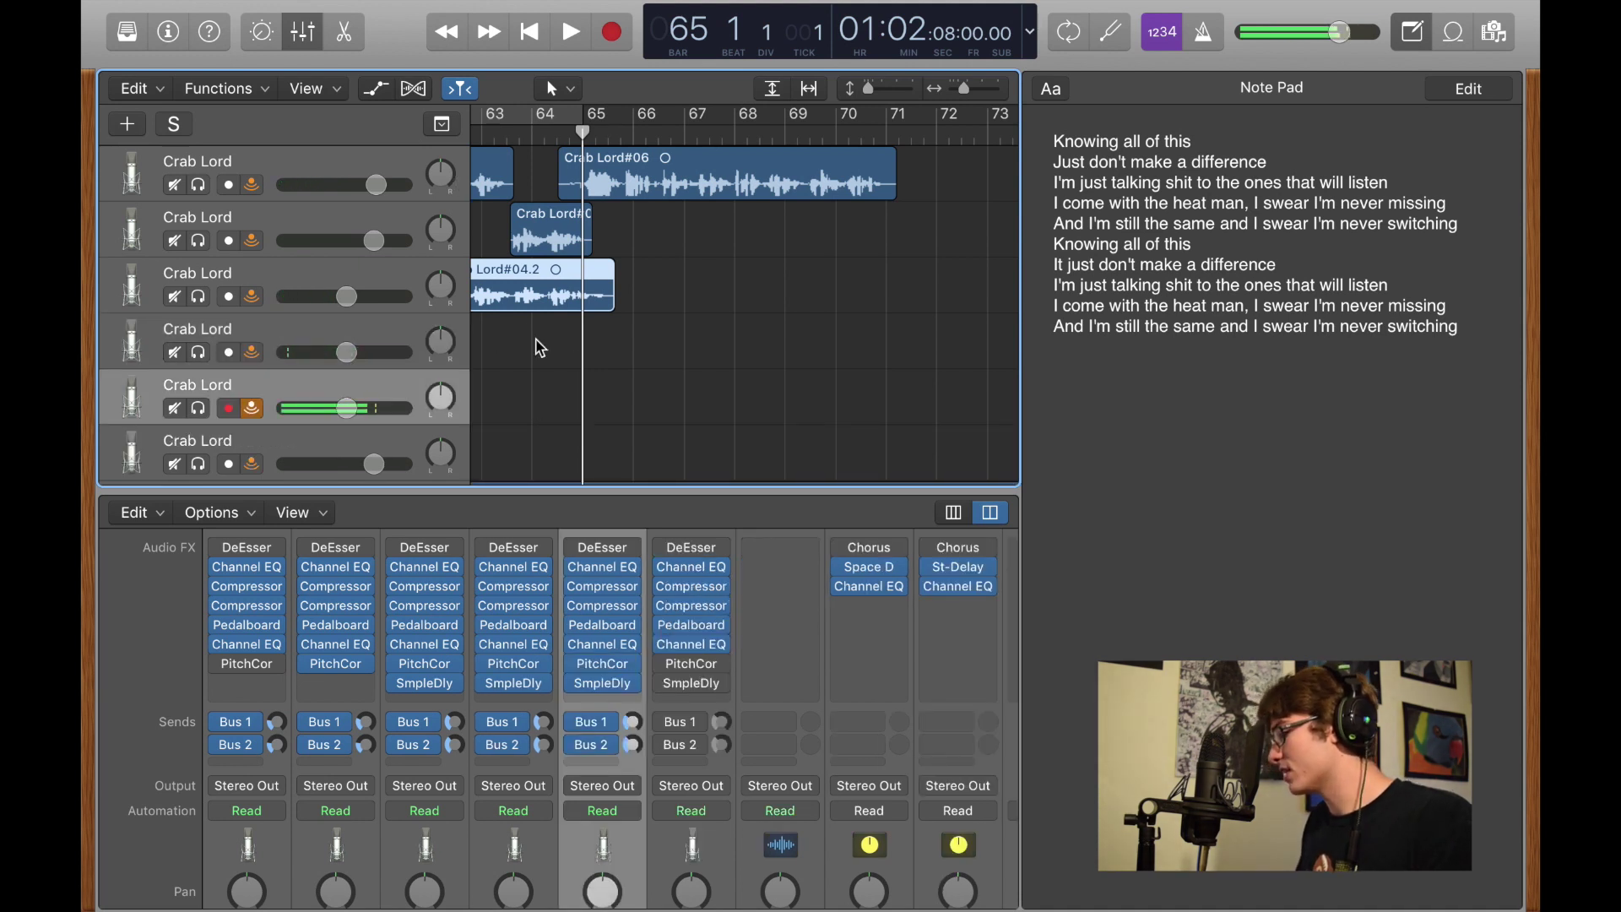
- Confirm the new track's 345-sample delay, then record a backup take on track 4 from bar 64
left_click(608, 686)
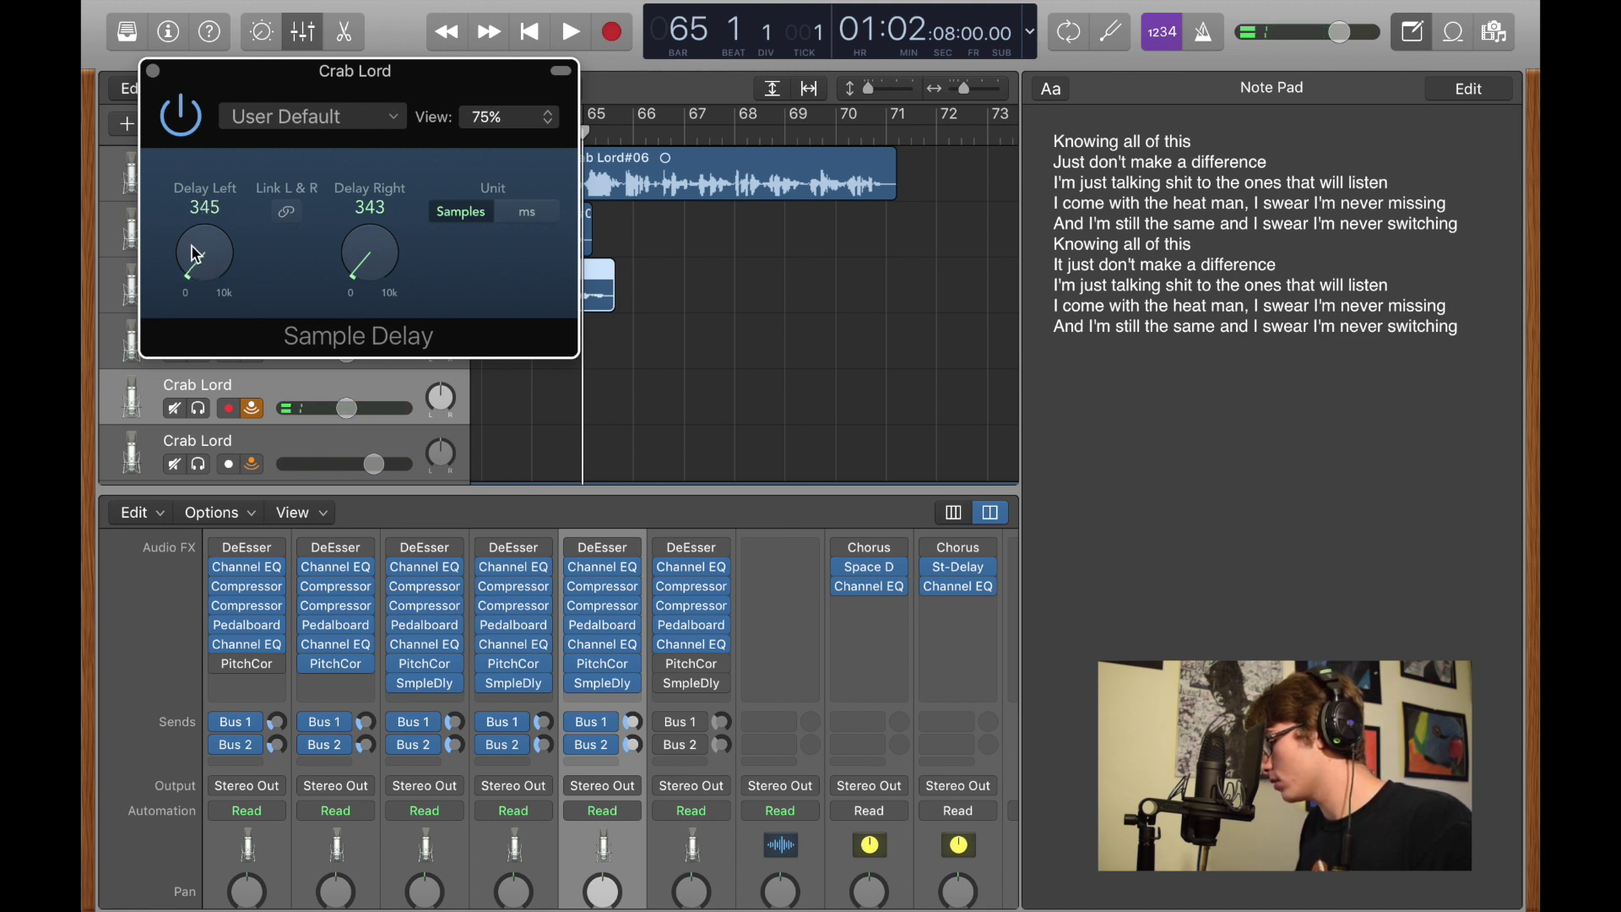
left_click(153, 70)
key("comma")
left_click(439, 331)
key("r")
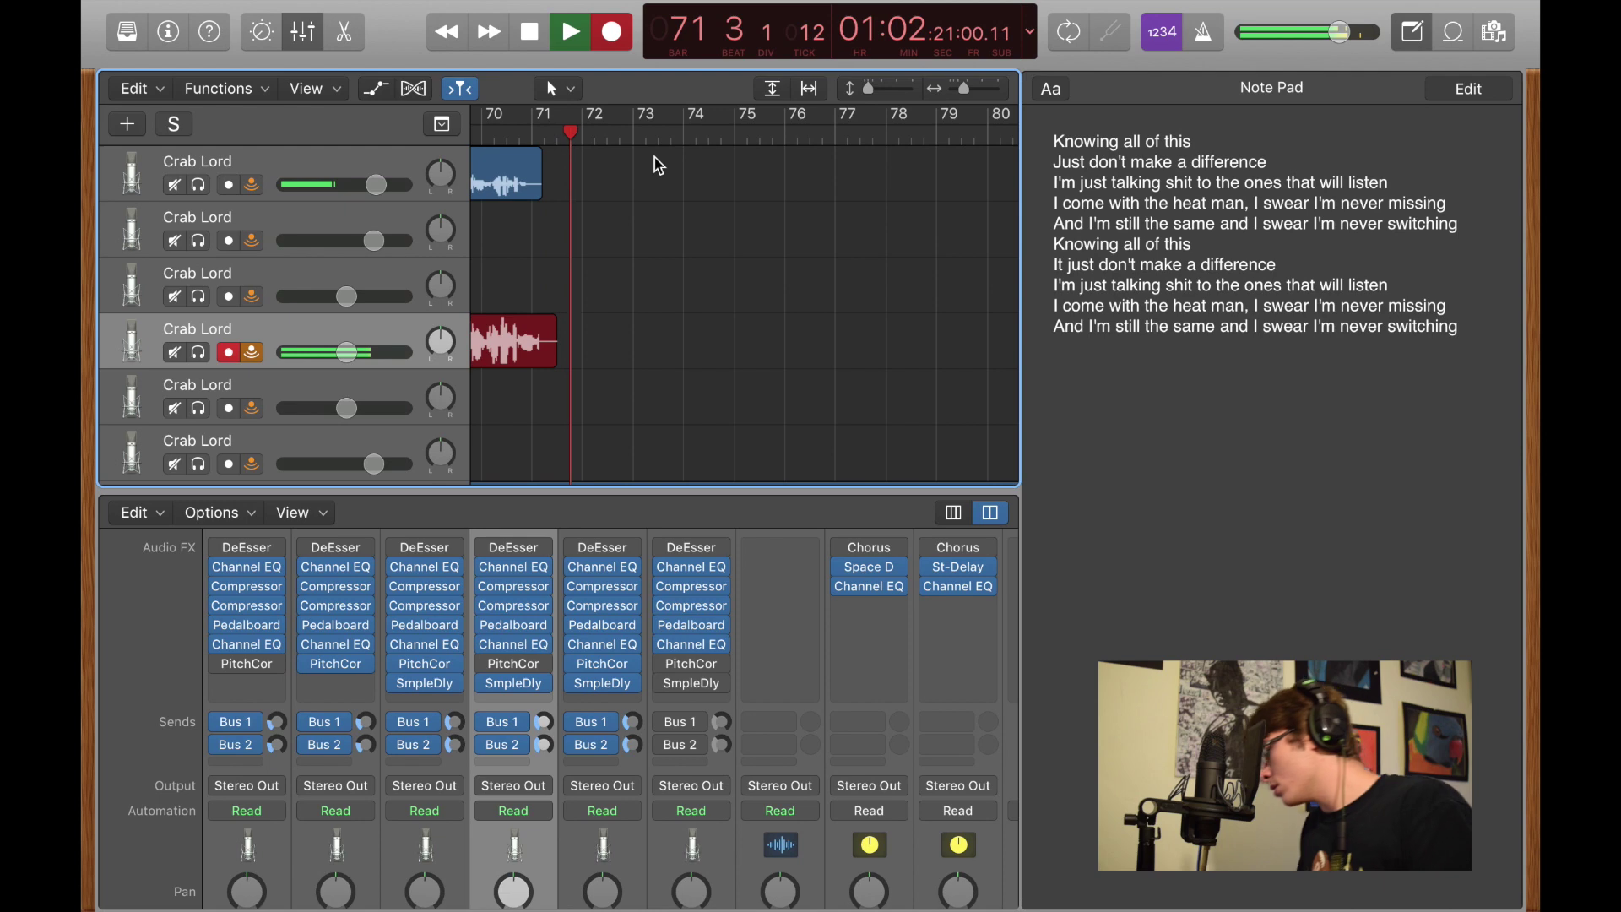
- Keep backup take Crab Lord#05, then record backup take Crab Lord#07 on the fifth track
key("space")
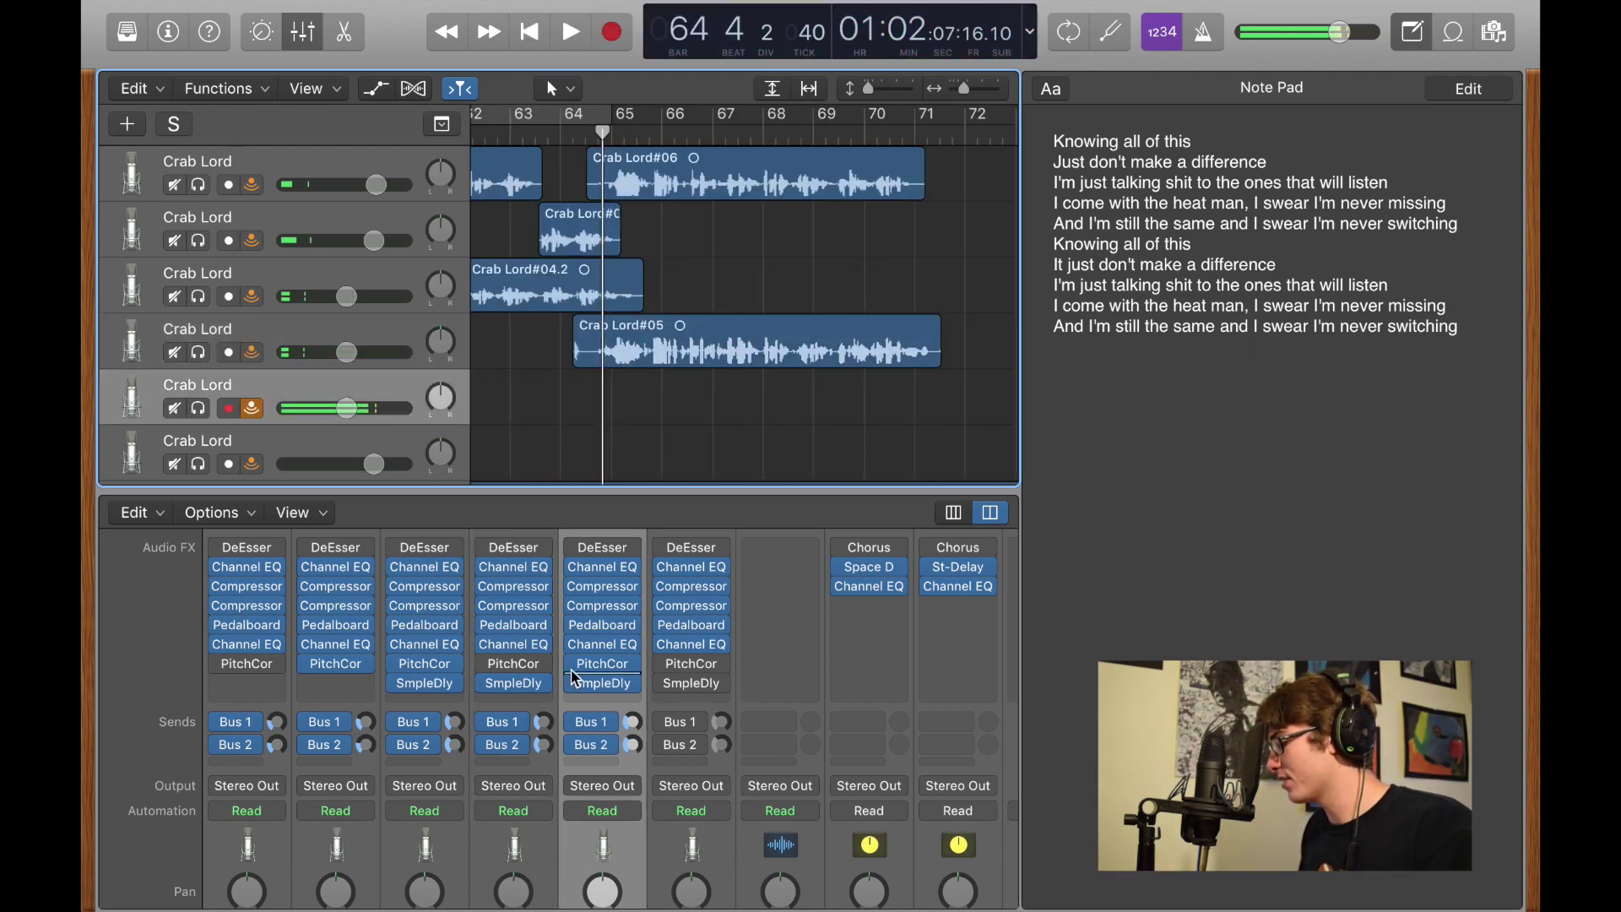
key("r")
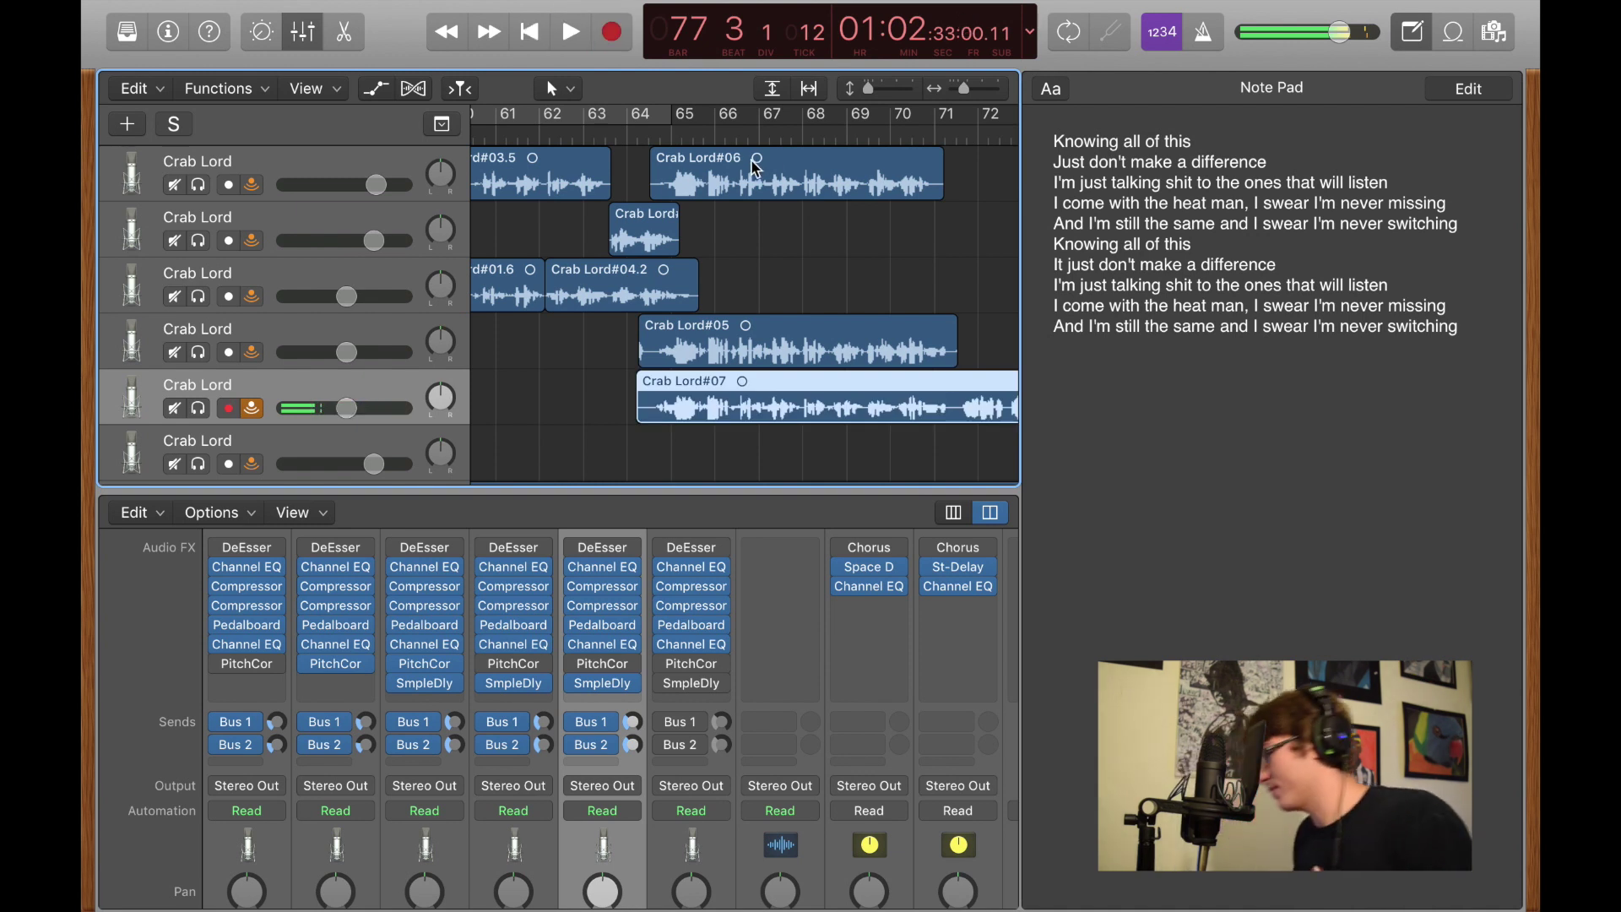
- Stop and return the playhead to bar 64, just before the stacked Crab Lord takes
key("space")
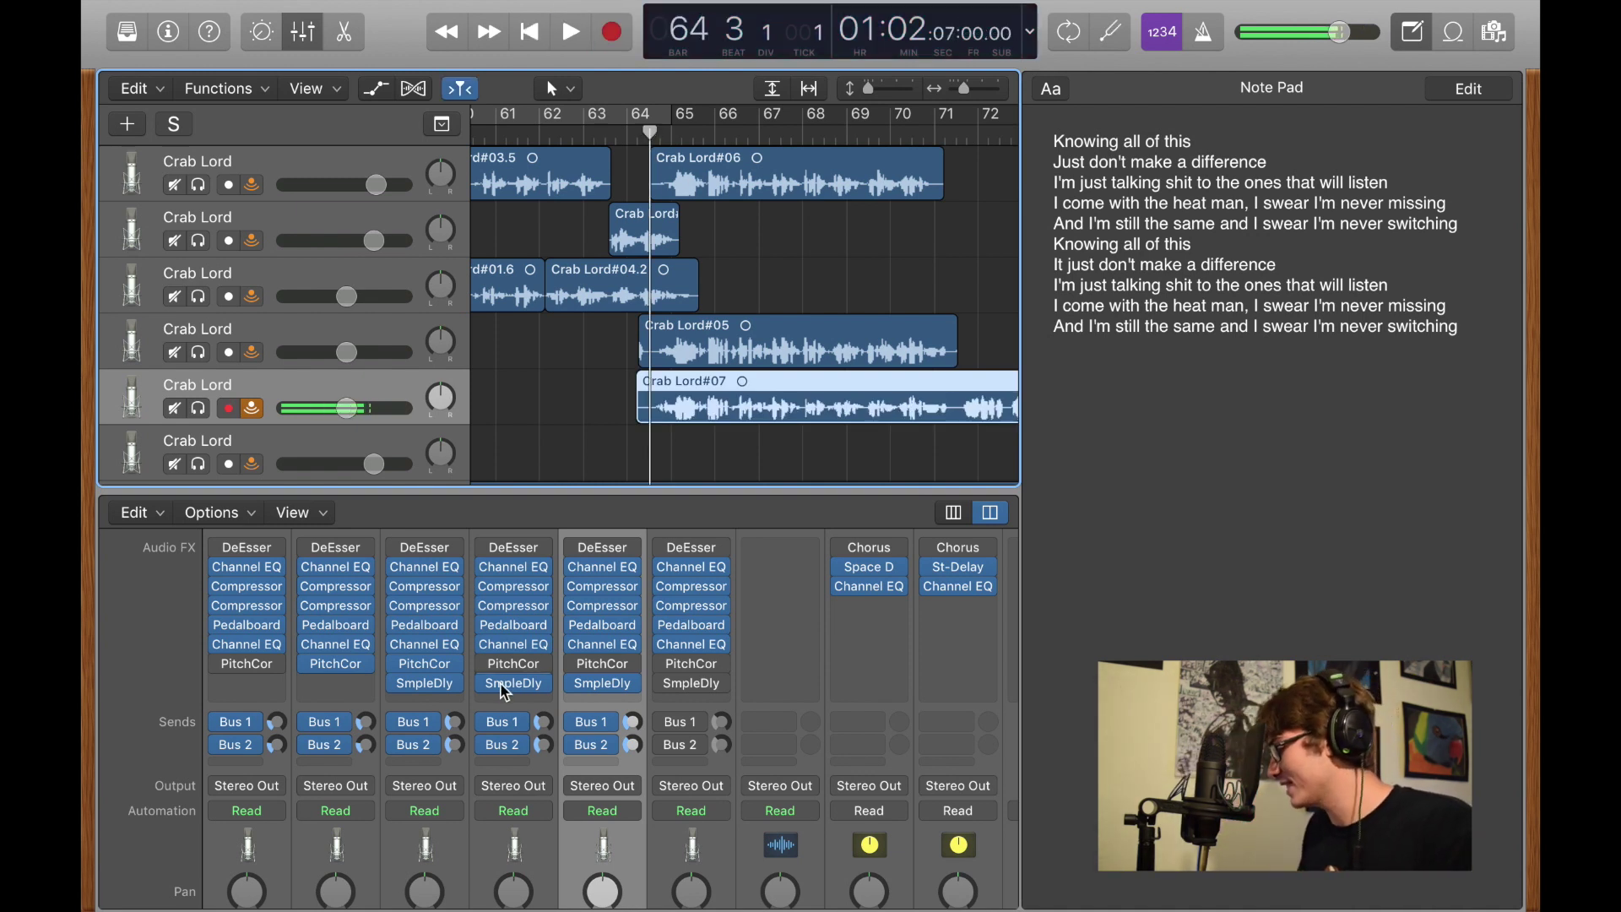